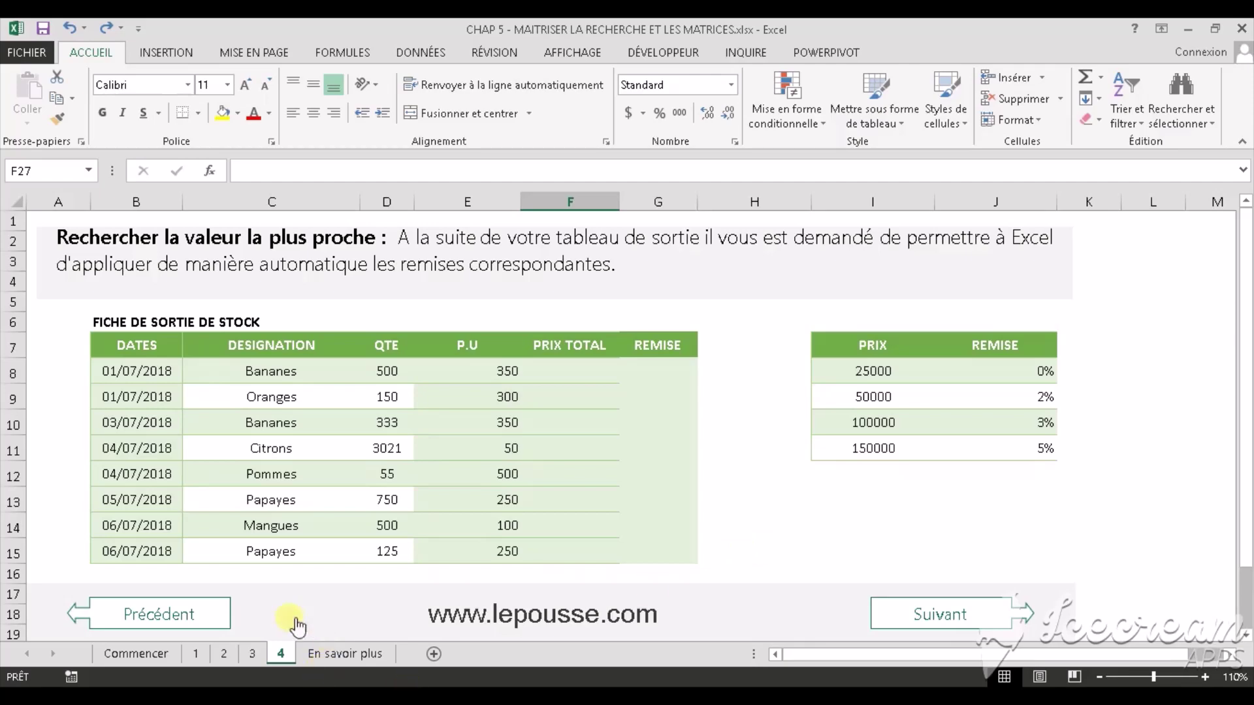
Review the lookup exercises on sheets 1 to 3, including the unit price formula in F17 of the invoice, and return to sheet 4.
{"action": "left_click", "coordinate": [173, 611]}
{"action": "left_click", "coordinate": [171, 608]}
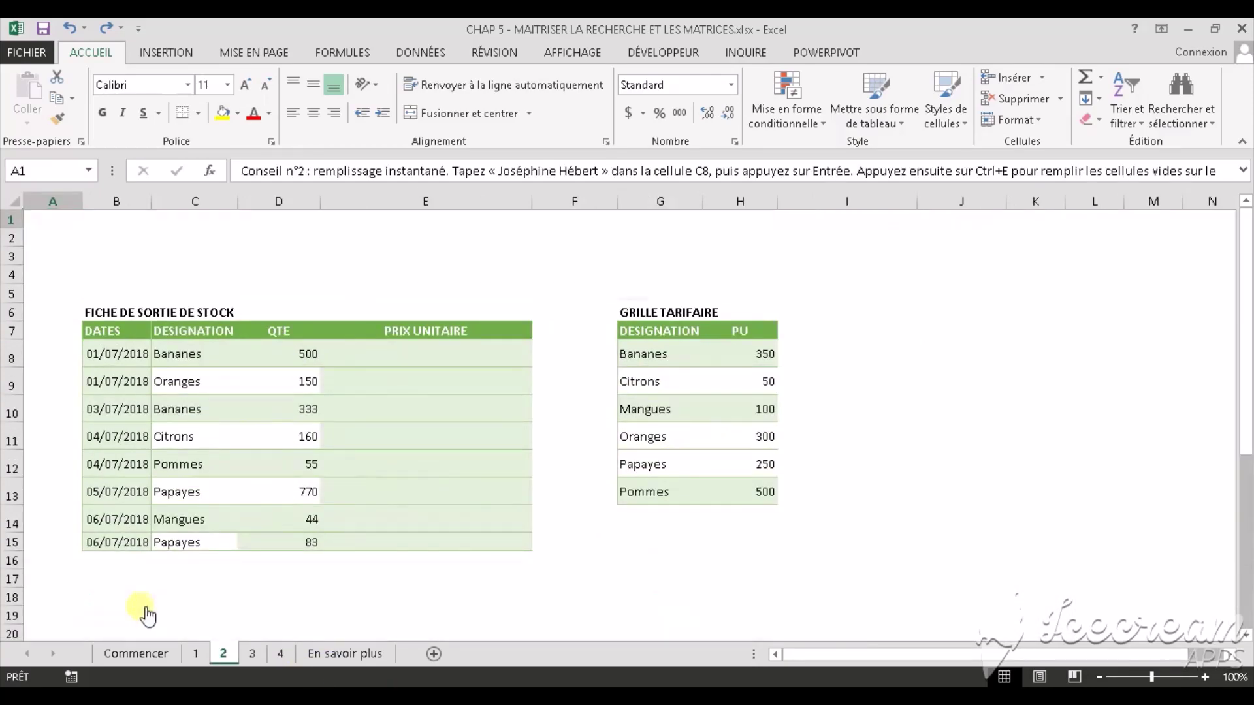
{"action": "left_click", "coordinate": [166, 598]}
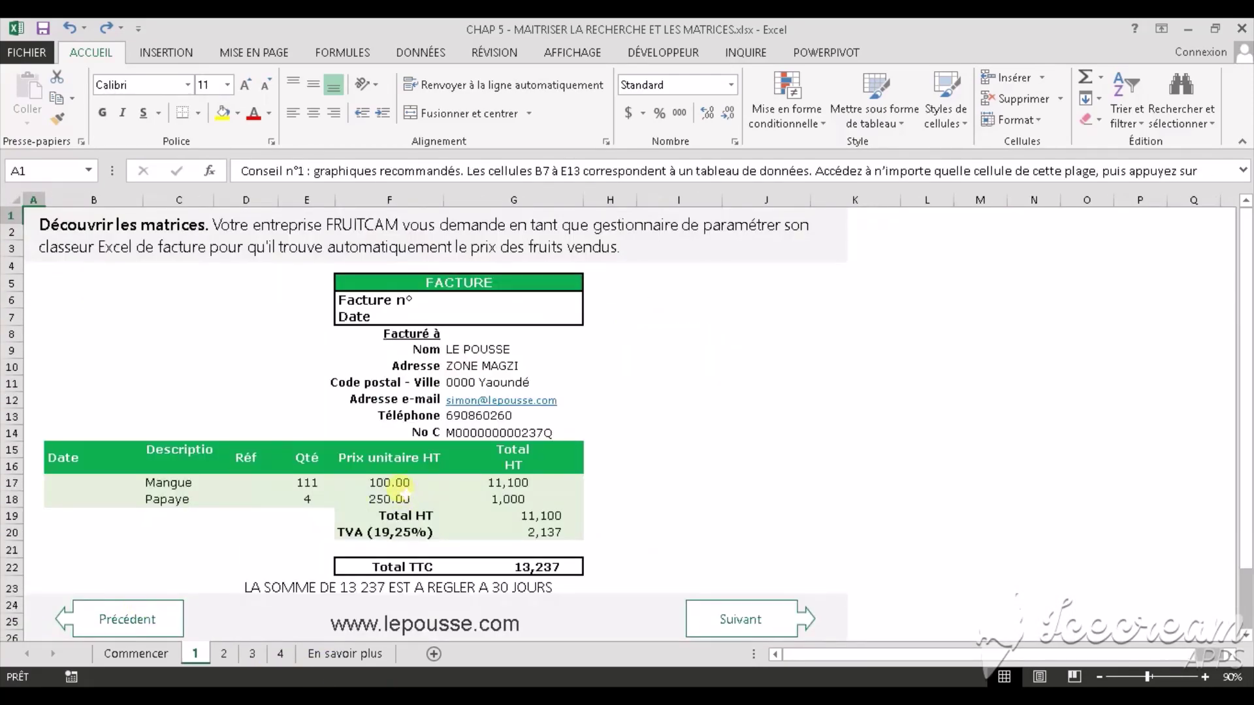
{"action": "left_click", "coordinate": [400, 483]}
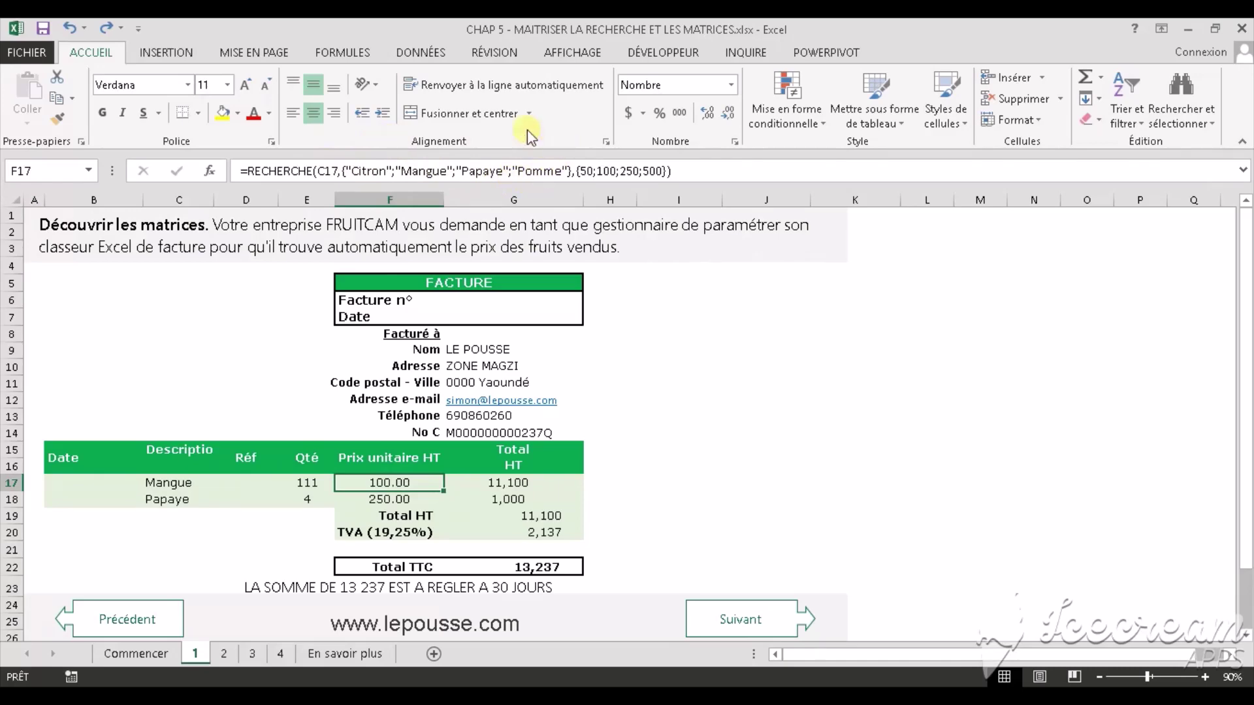
{"action": "left_click", "coordinate": [745, 609]}
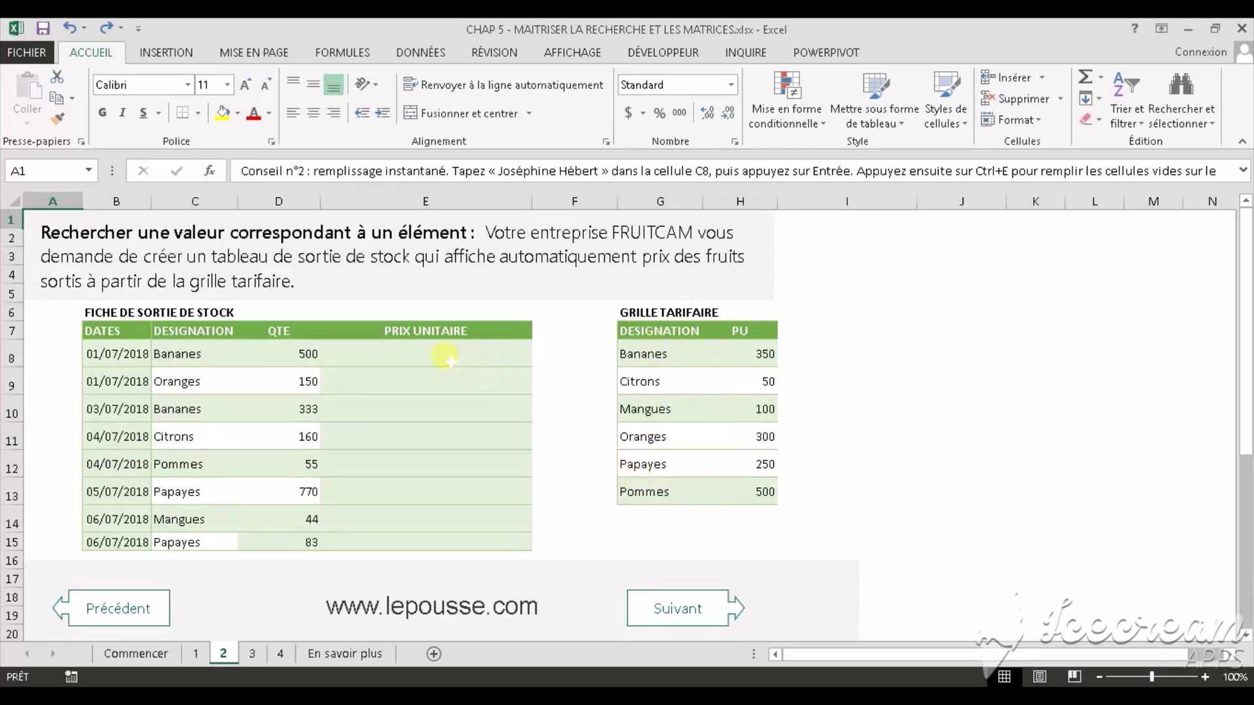
{"action": "left_click", "coordinate": [676, 604]}
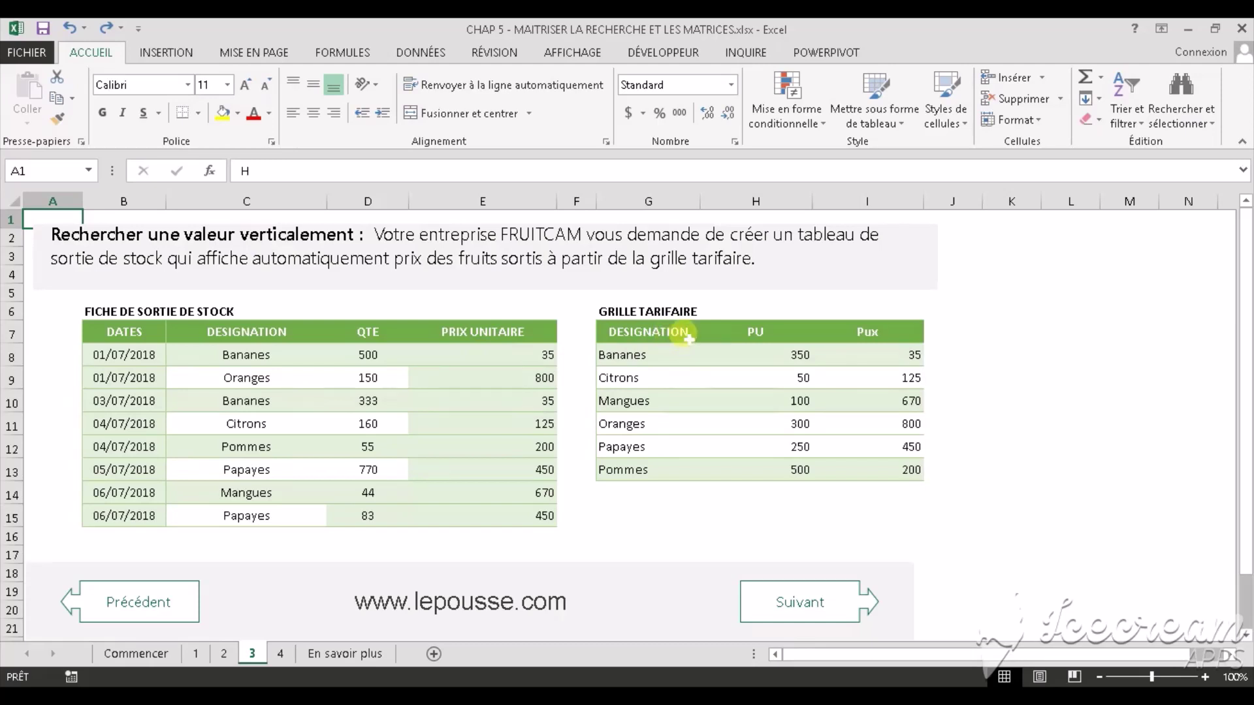
{"action": "left_click", "coordinate": [803, 601]}
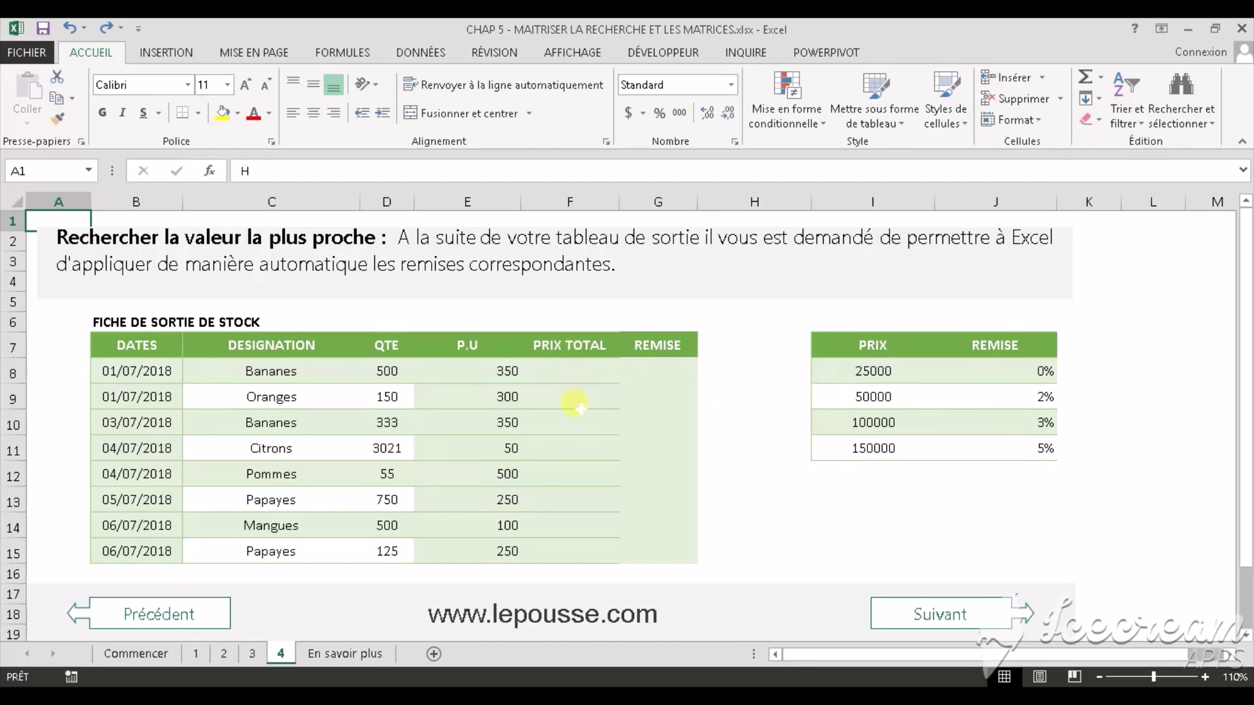
Calculate PRIX TOTAL in F8 with =PRODUIT(D8,E8) and fill the formula down to F15.
{"action": "left_click", "coordinate": [578, 374]}
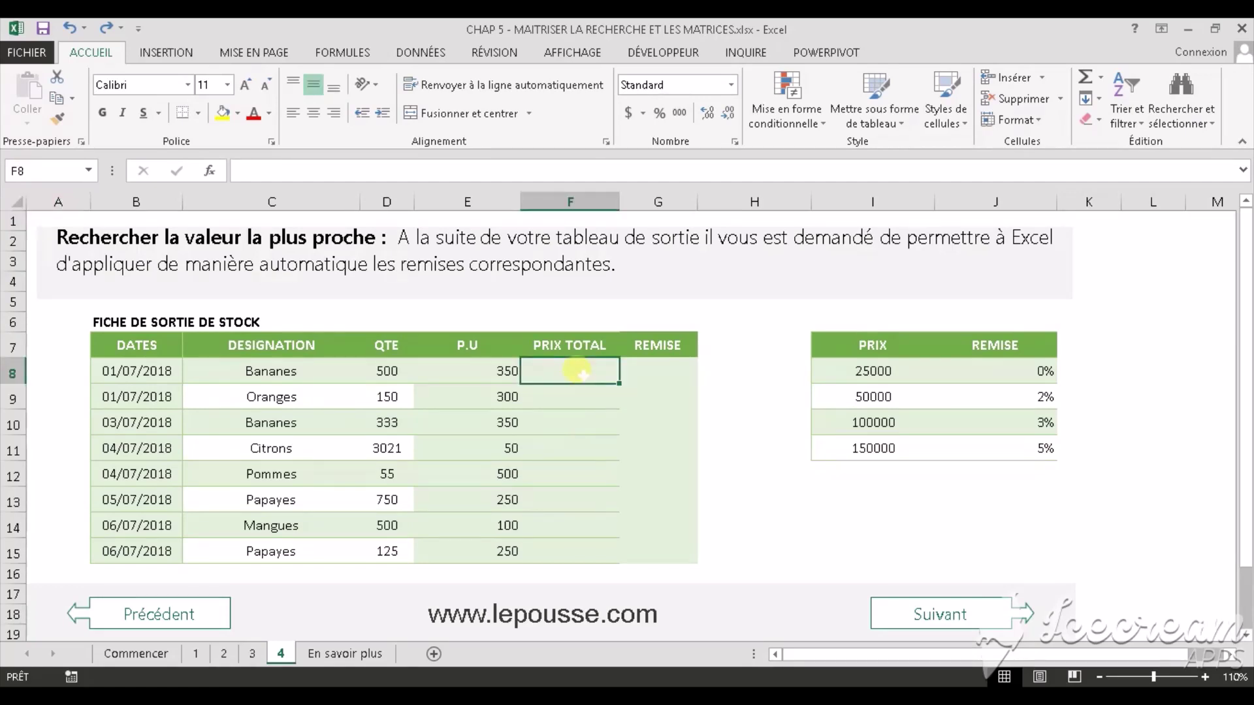
{"action": "type", "text": "="}
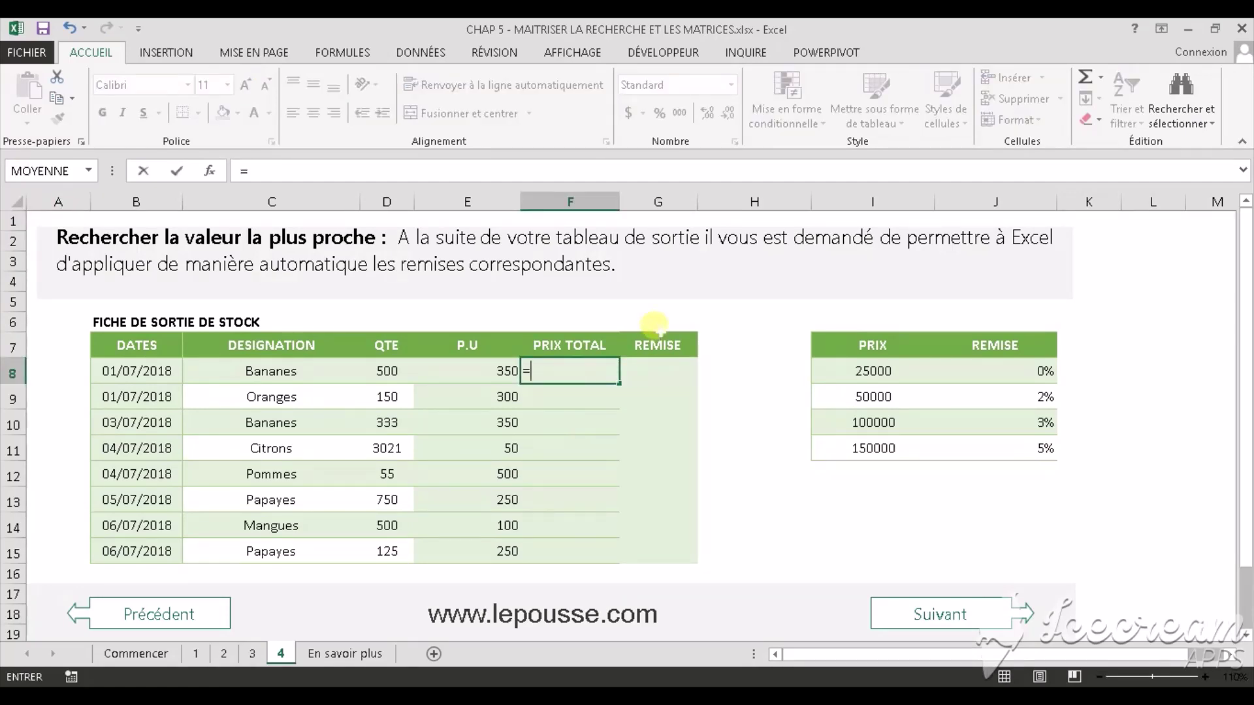
{"action": "type", "text": "PRO"}
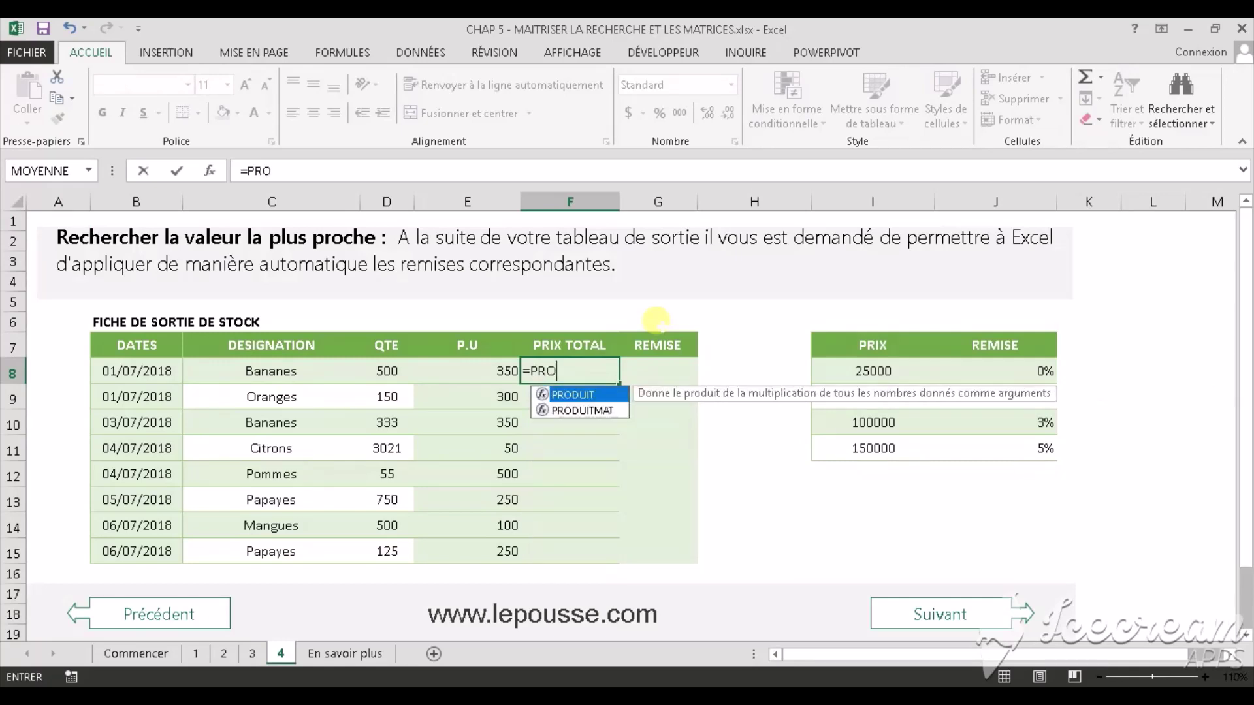
{"action": "type", "text": "DUIT("}
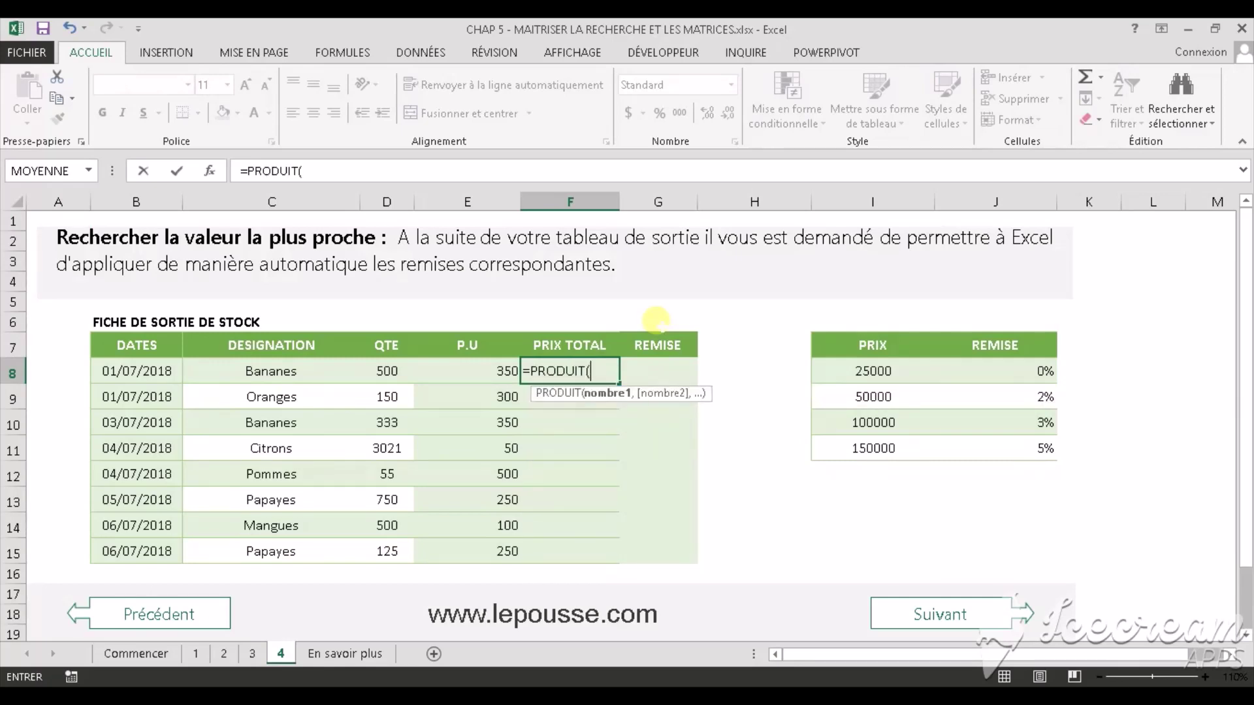
{"action": "left_click", "coordinate": [366, 372]}
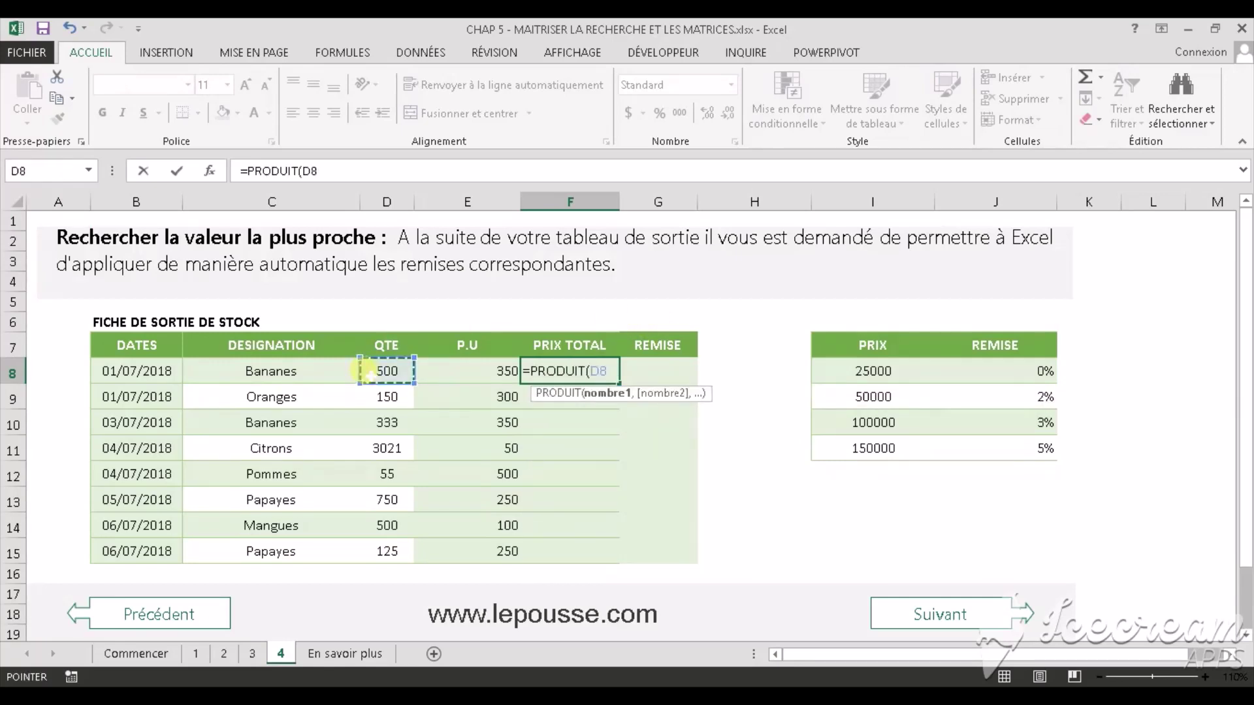
{"action": "type", "text": ","}
{"action": "left_click", "coordinate": [451, 371]}
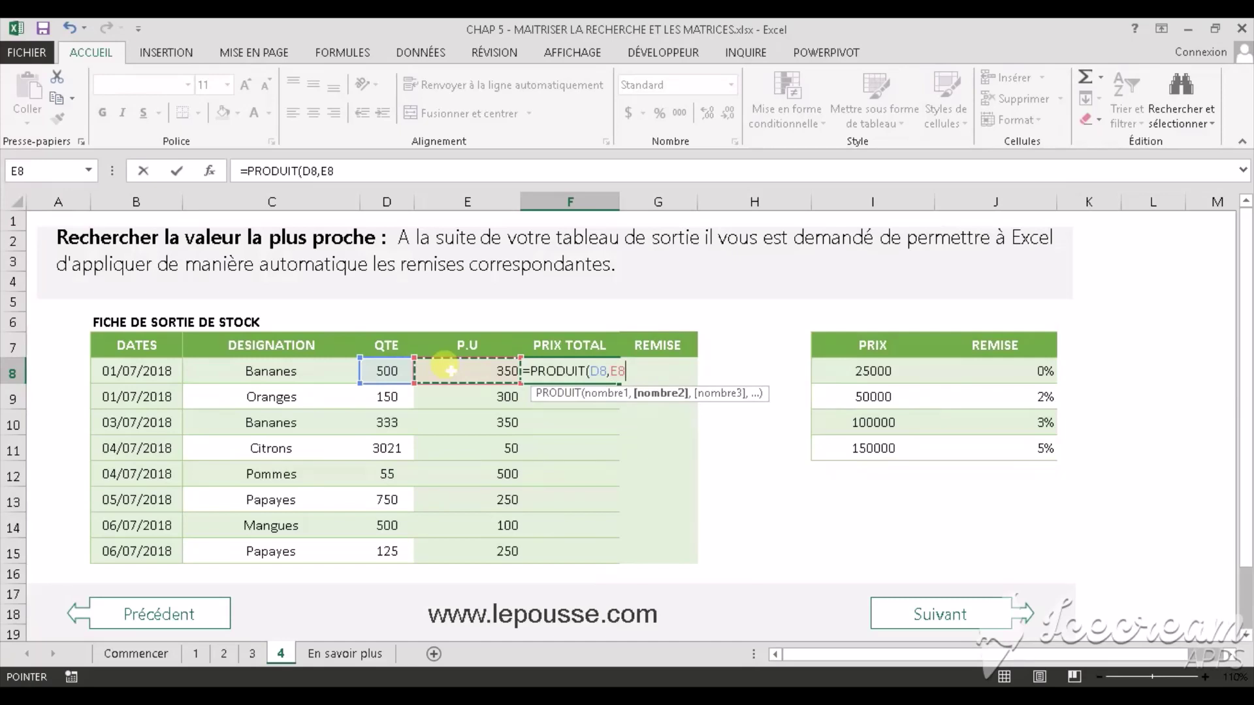
{"action": "type", "text": ")"}
{"action": "key", "text": "Return"}
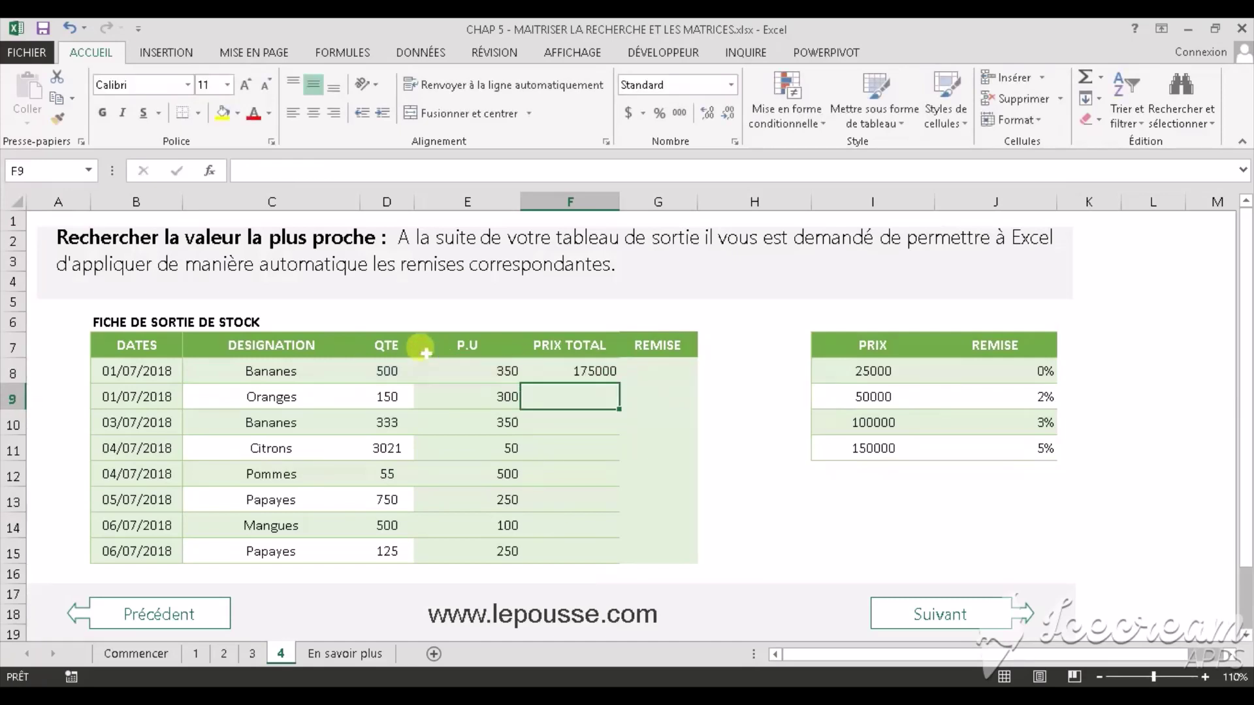
{"action": "left_click", "coordinate": [591, 374]}
{"action": "left_click_drag", "start_coordinate": [618, 384], "coordinate": [614, 558]}
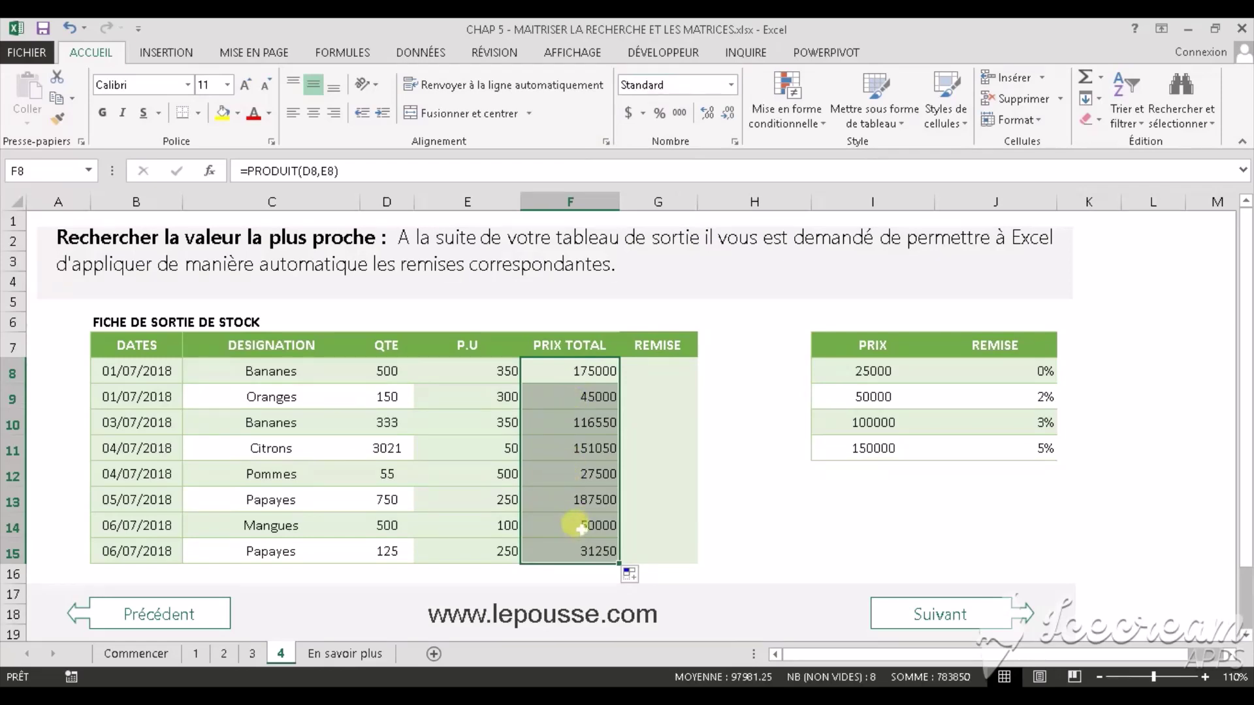
Format the PRIX TOTAL values F8:F15 as Comptabilité with the FCFA Français (Cameroun) symbol and 0 decimals.
{"action": "left_click", "coordinate": [641, 111]}
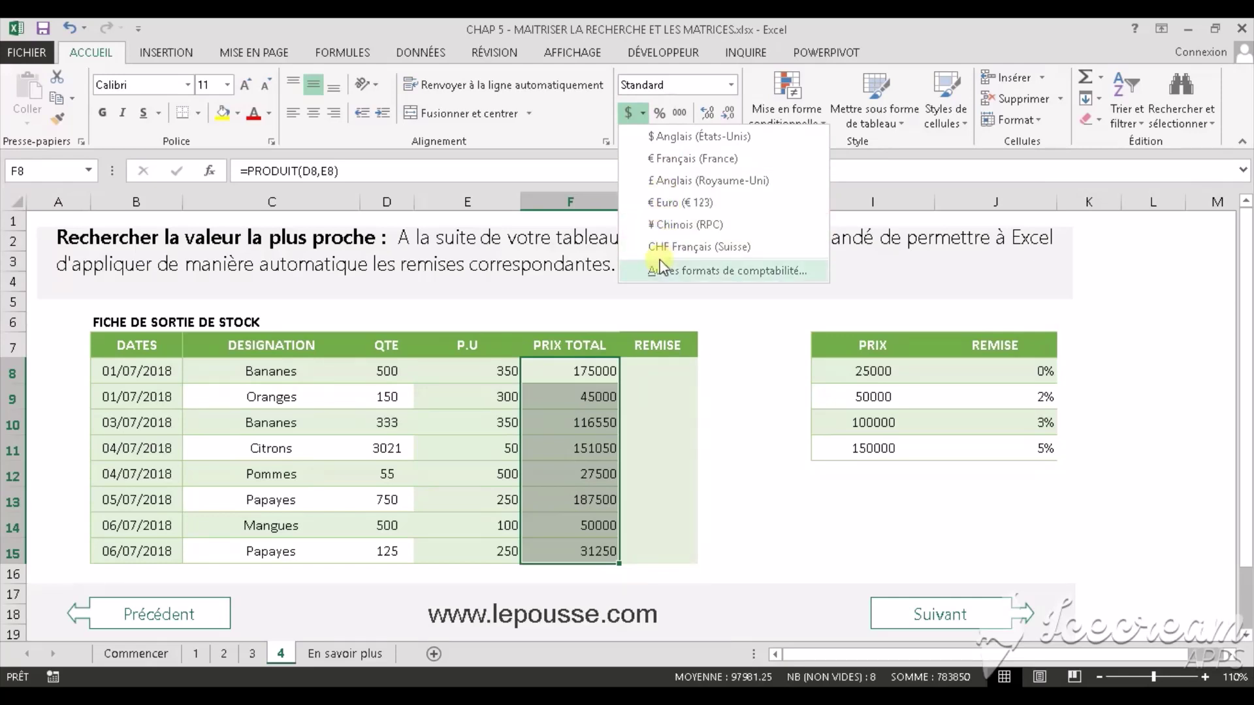
{"action": "left_click", "coordinate": [703, 272]}
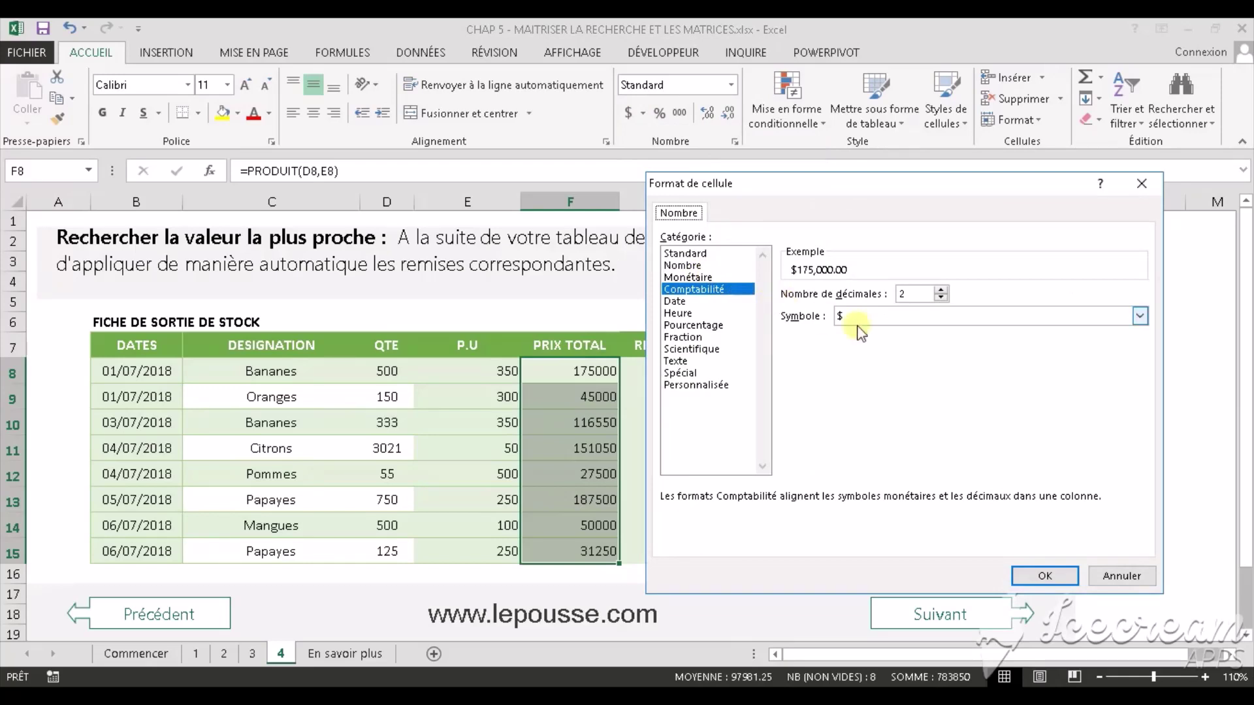
{"action": "left_click", "coordinate": [1139, 316]}
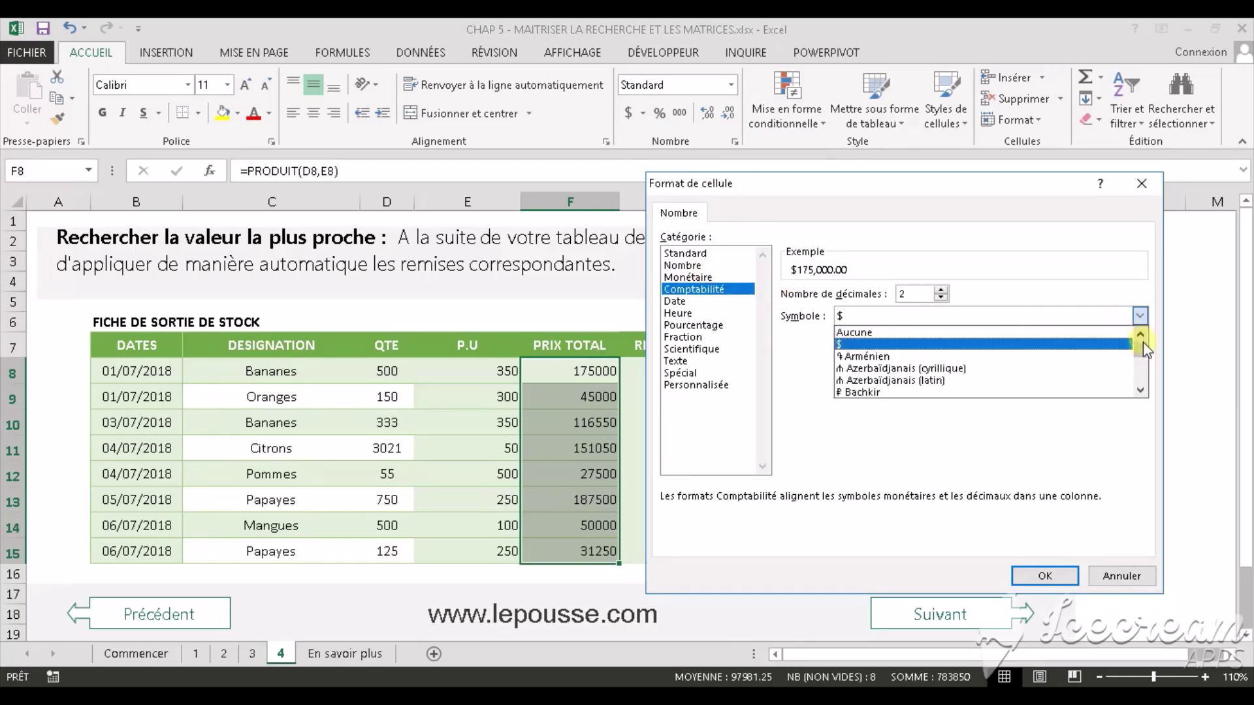
{"action": "left_click_drag", "start_coordinate": [1138, 346], "coordinate": [1136, 354]}
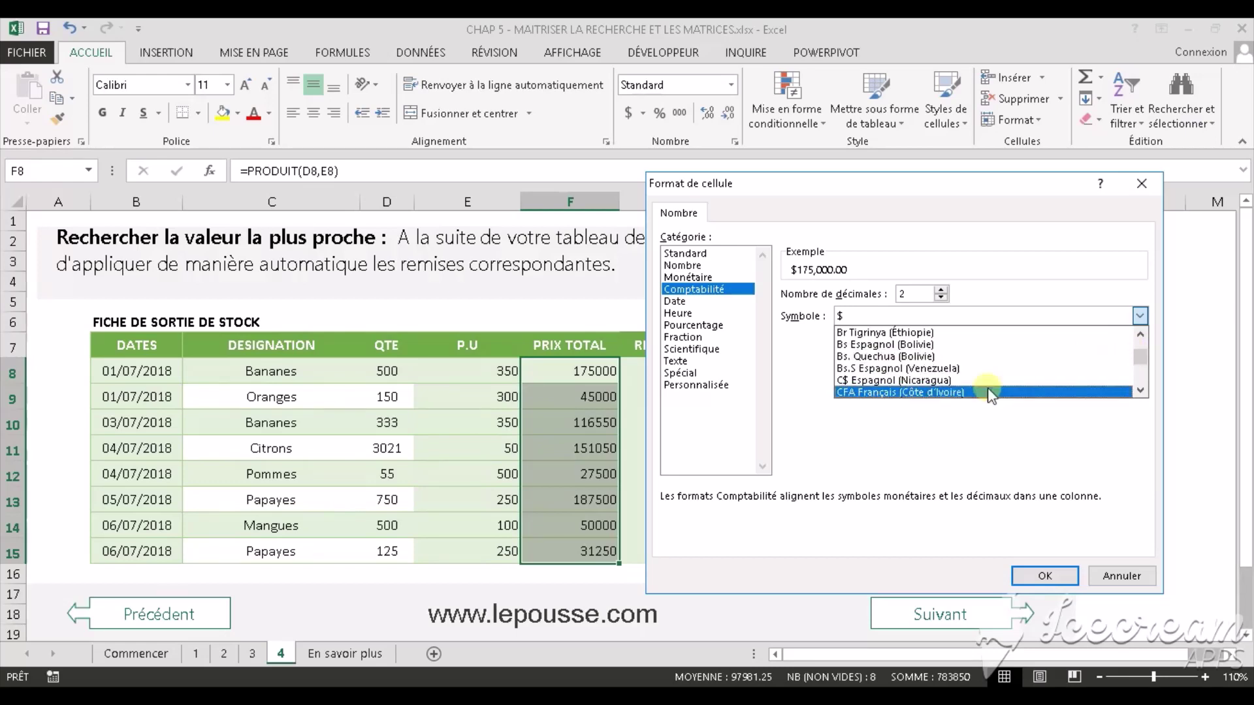
{"action": "scroll", "coordinate": [983, 383], "scroll_direction": "down", "scroll_amount": 2}
{"action": "scroll", "coordinate": [983, 383], "scroll_direction": "down", "scroll_amount": 4}
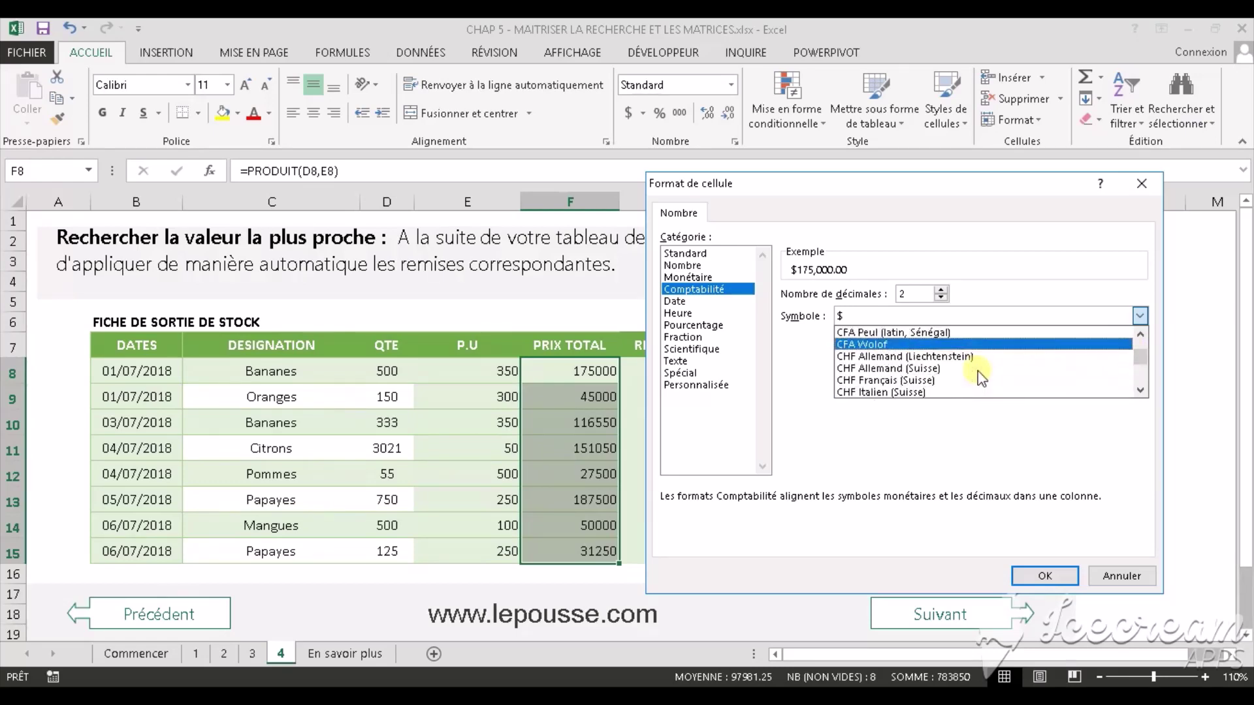
{"action": "scroll", "coordinate": [981, 373], "scroll_direction": "down", "scroll_amount": 3}
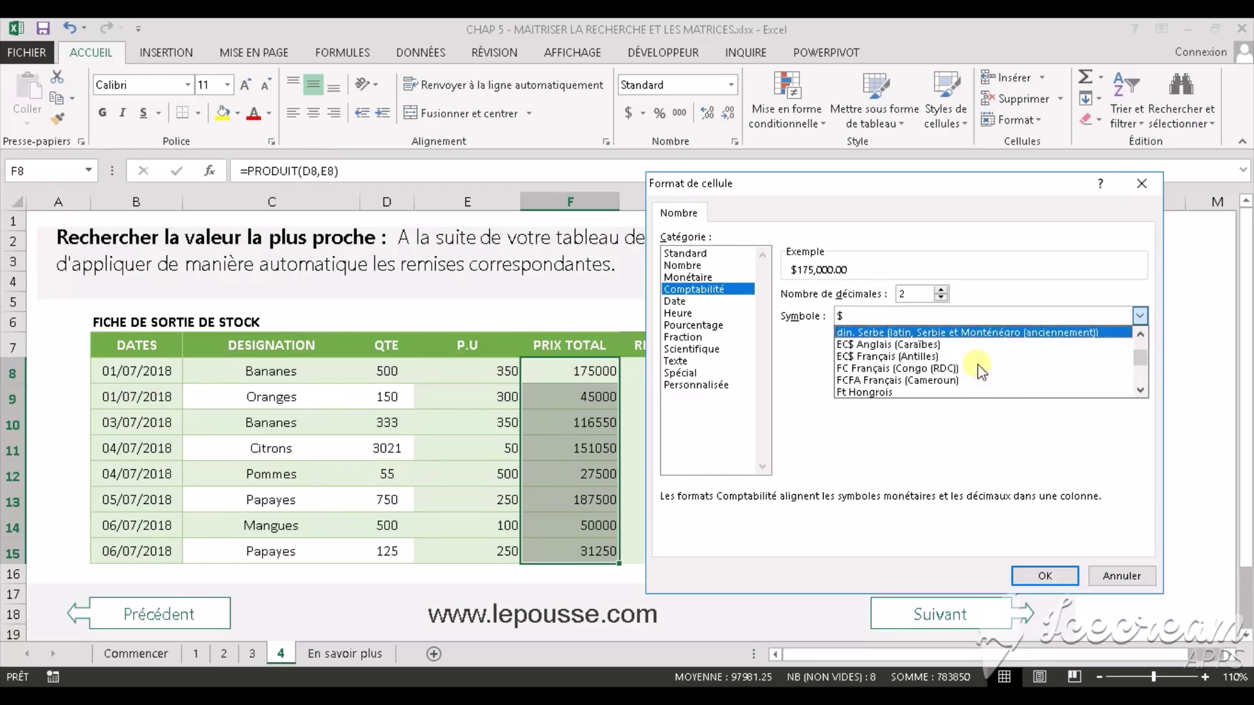
{"action": "left_click", "coordinate": [915, 381]}
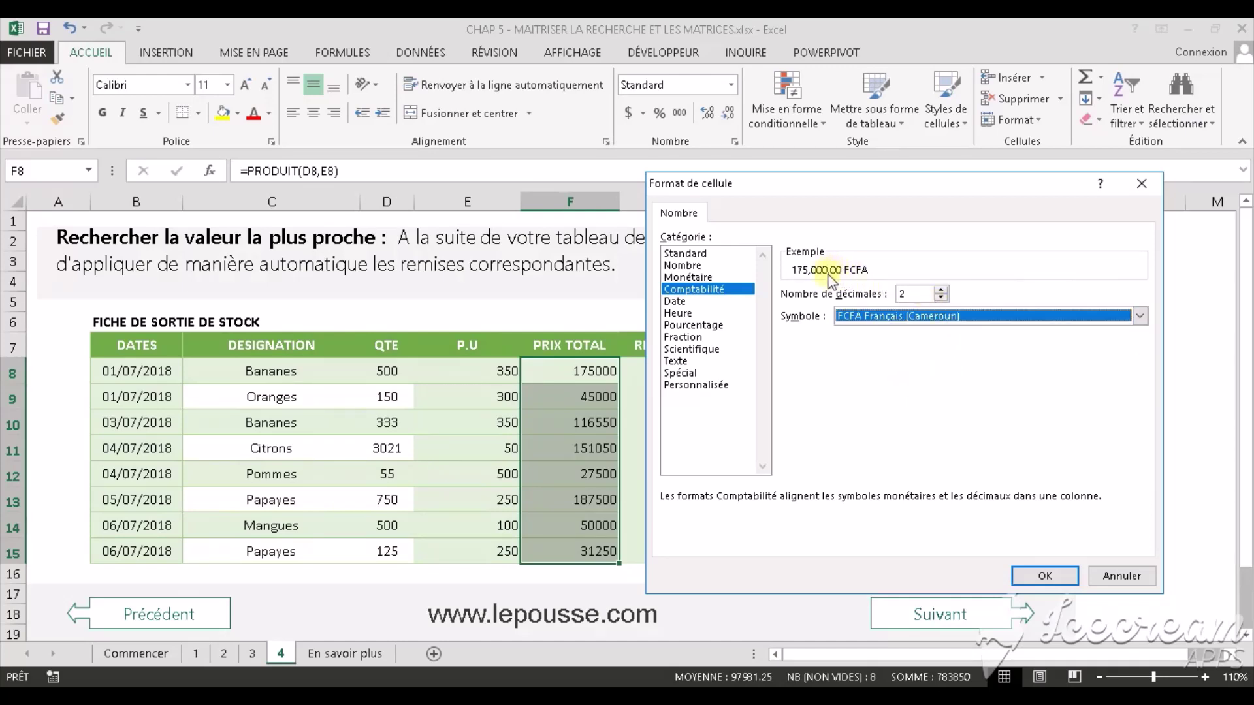
{"action": "double_click", "coordinate": [940, 298]}
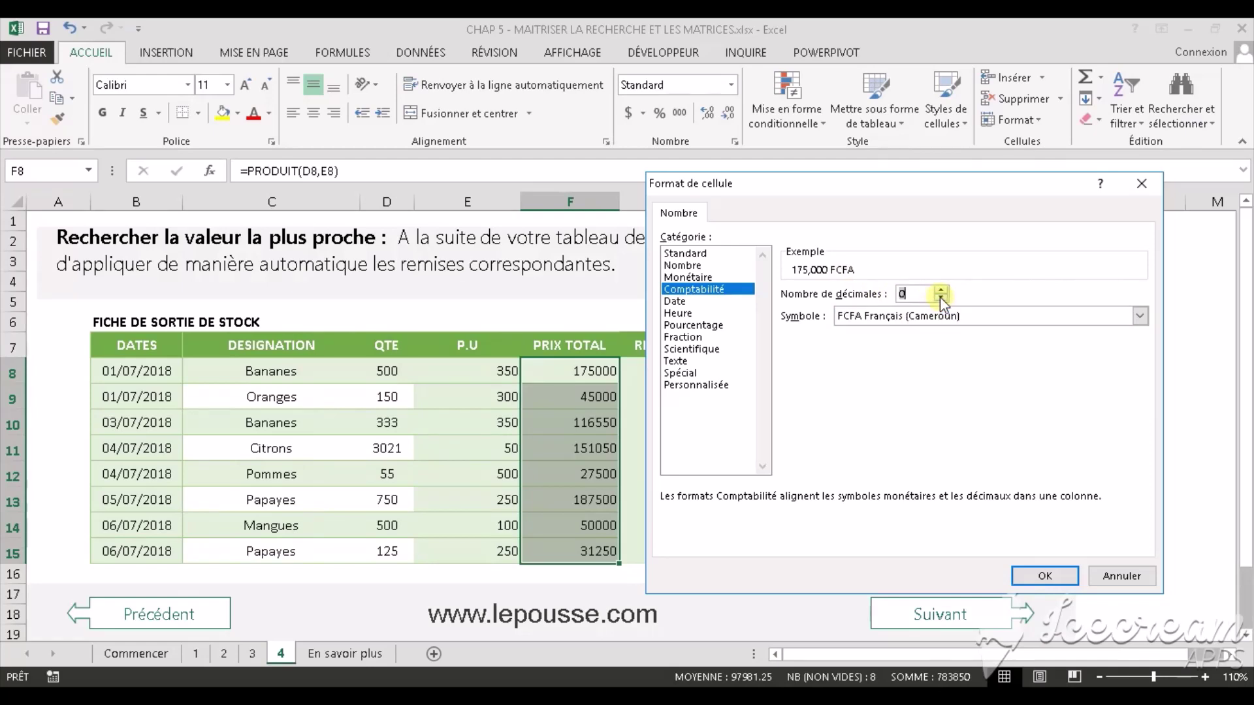
{"action": "left_click", "coordinate": [1048, 576]}
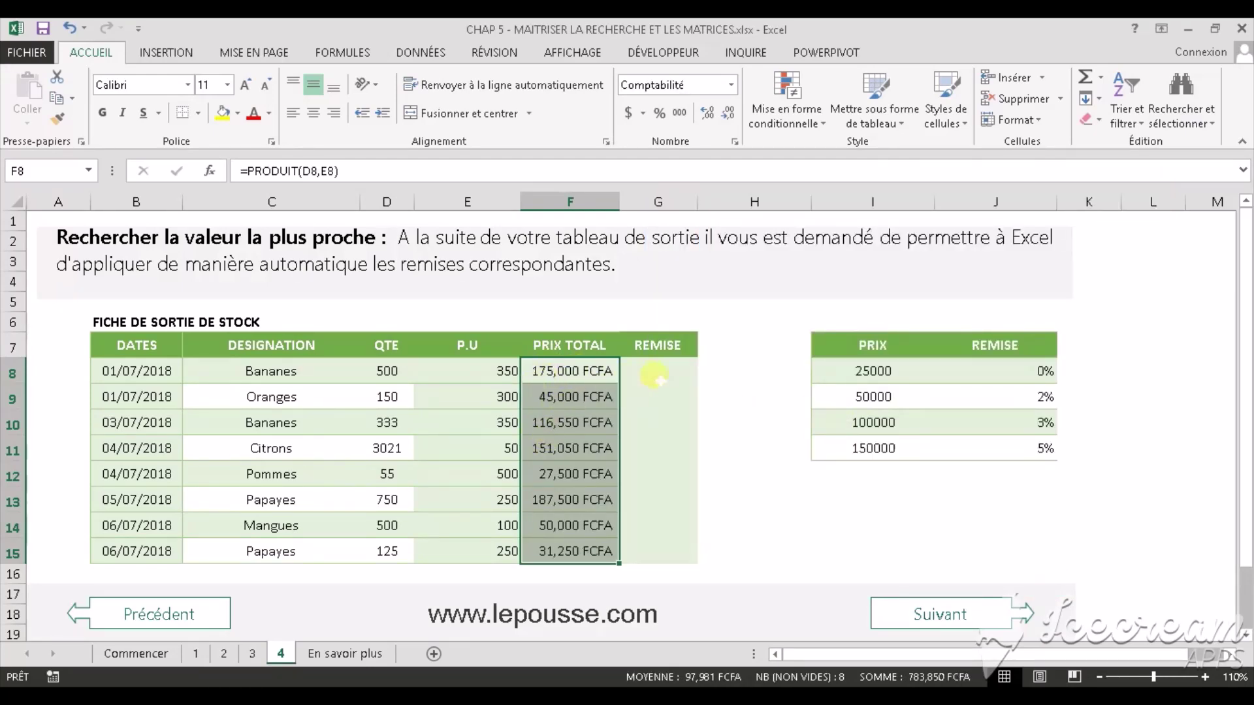
Enter =RECHERCHEV(F8,I8:J11,2,VRAI) in G8 for the REMISE and fill the formula down to G15.
{"action": "left_click", "coordinate": [685, 375]}
{"action": "type", "text": "="}
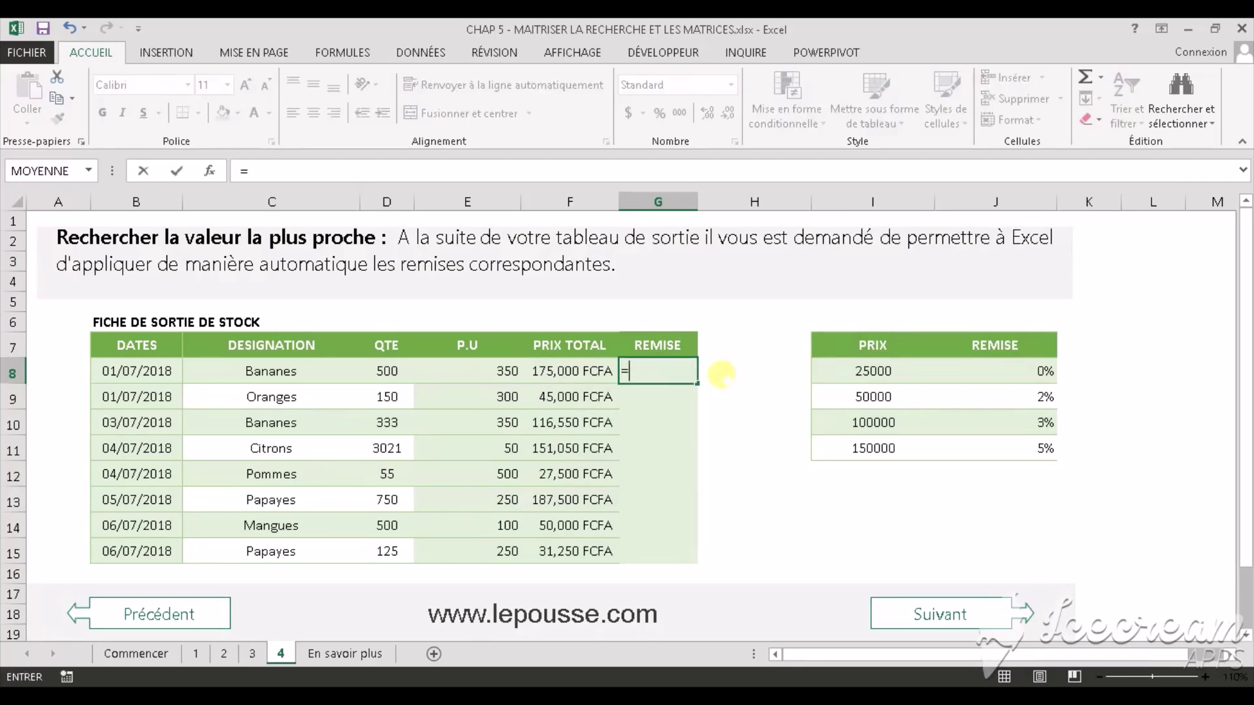
{"action": "type", "text": "REC"}
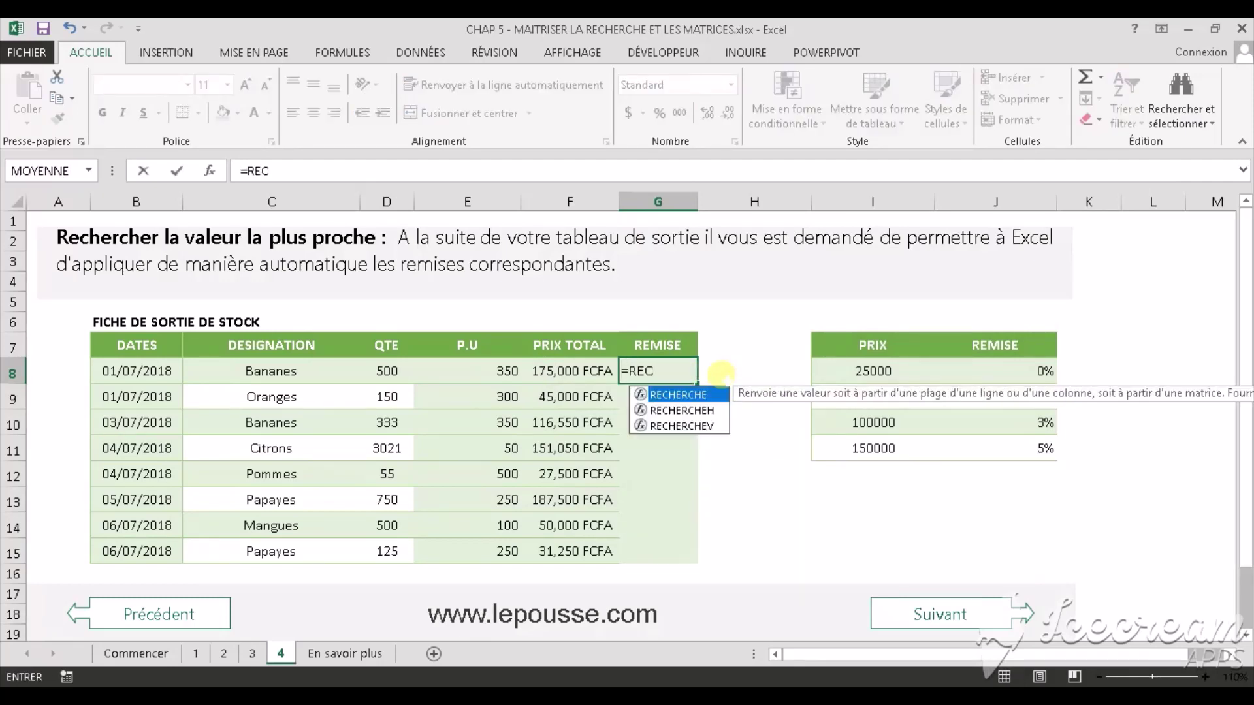
{"action": "key", "text": "Tab"}
{"action": "key", "text": "BackSpace"}
{"action": "type", "text": "V"}
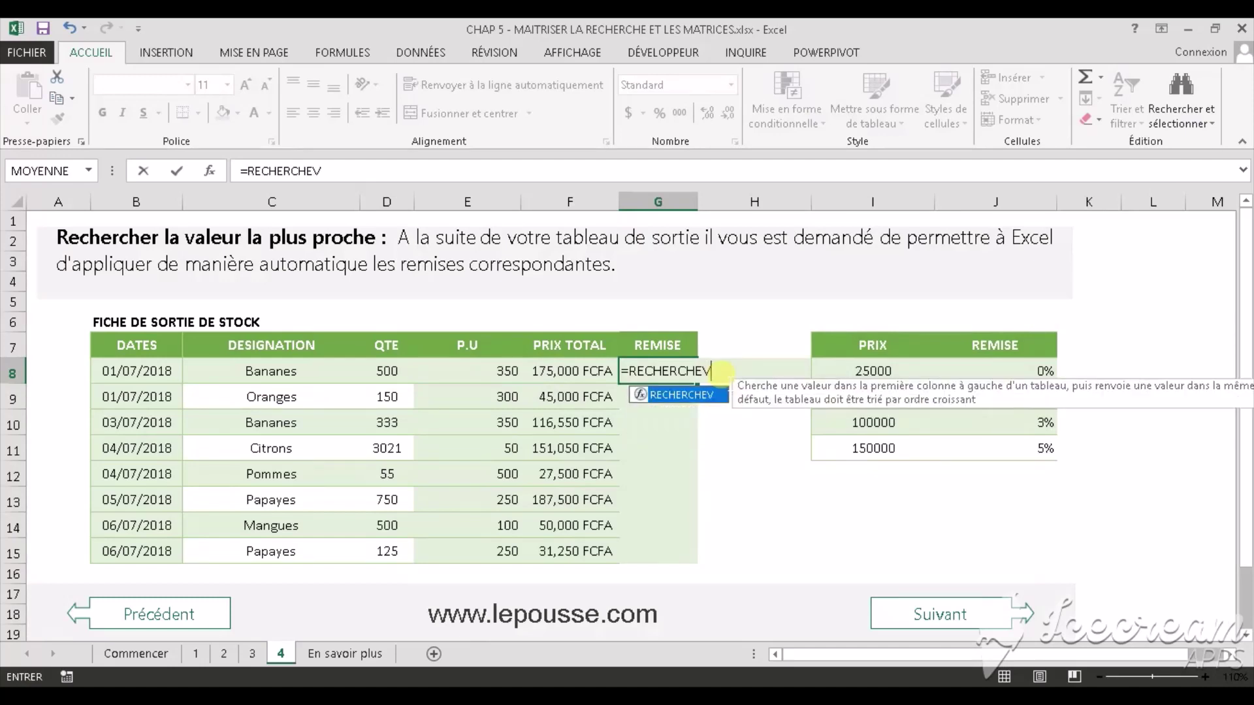
{"action": "key", "text": "Tab"}
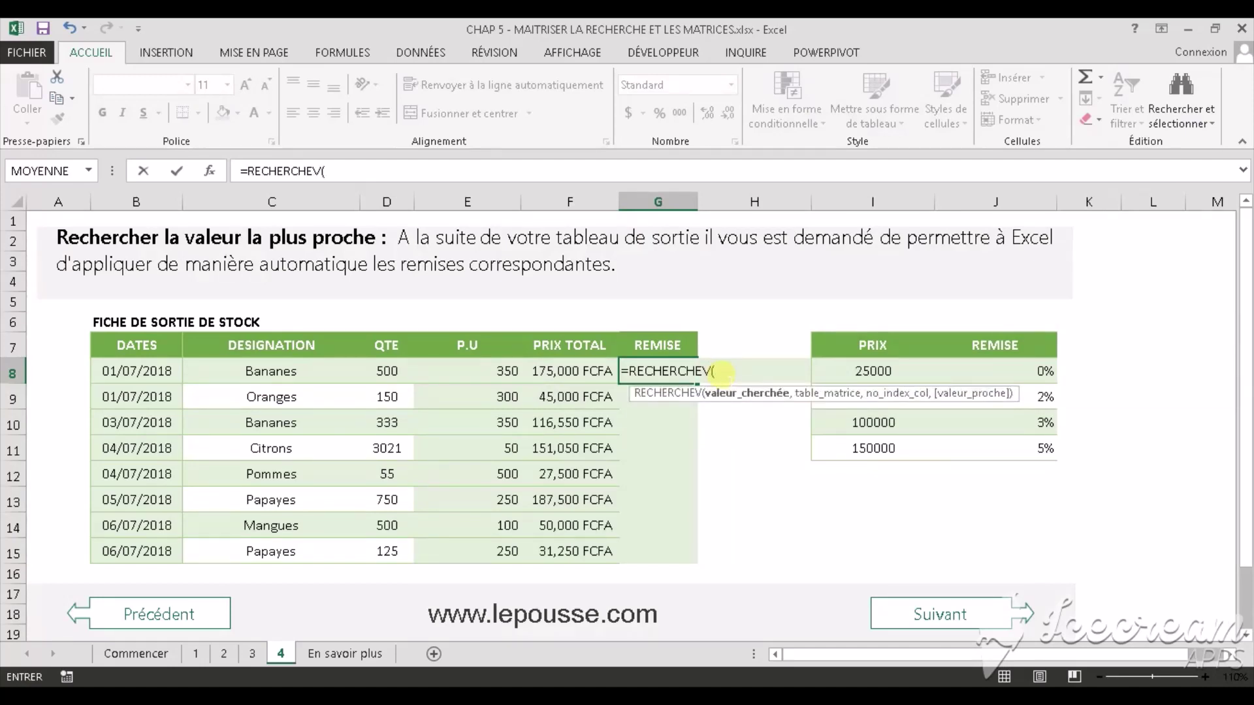
{"action": "left_click", "coordinate": [563, 372]}
{"action": "type", "text": ","}
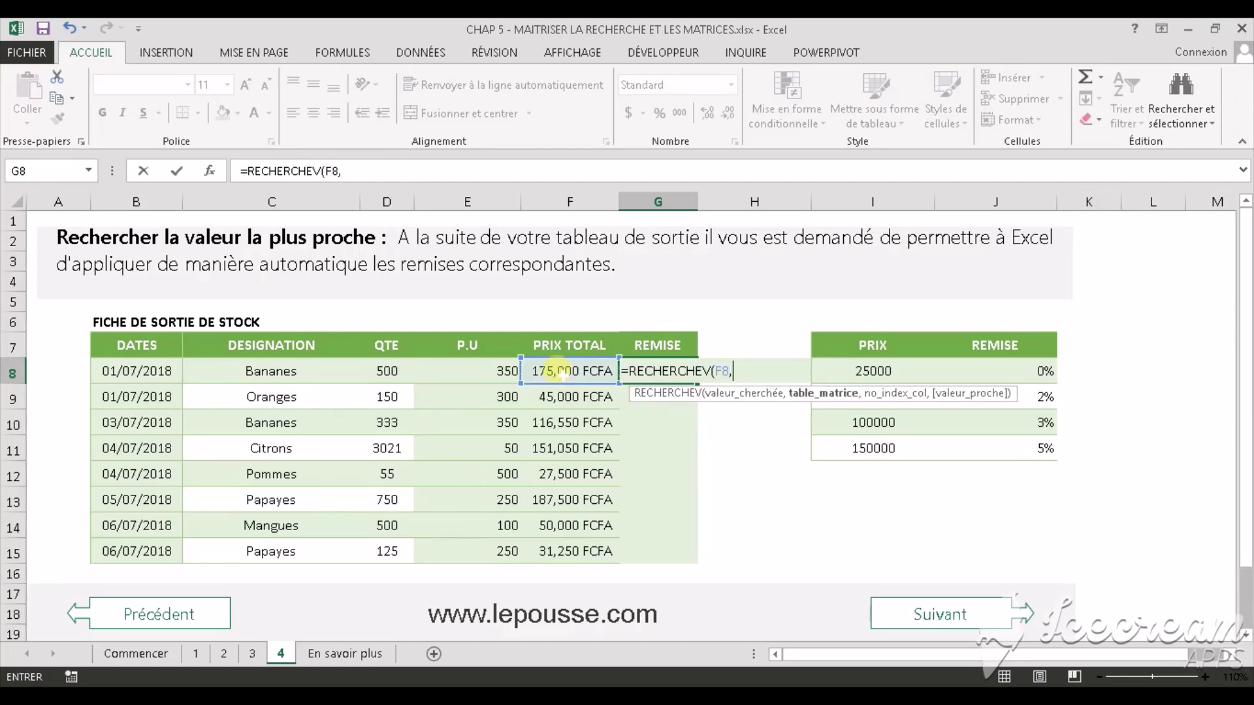
{"action": "left_click_drag", "start_coordinate": [842, 372], "coordinate": [1006, 455]}
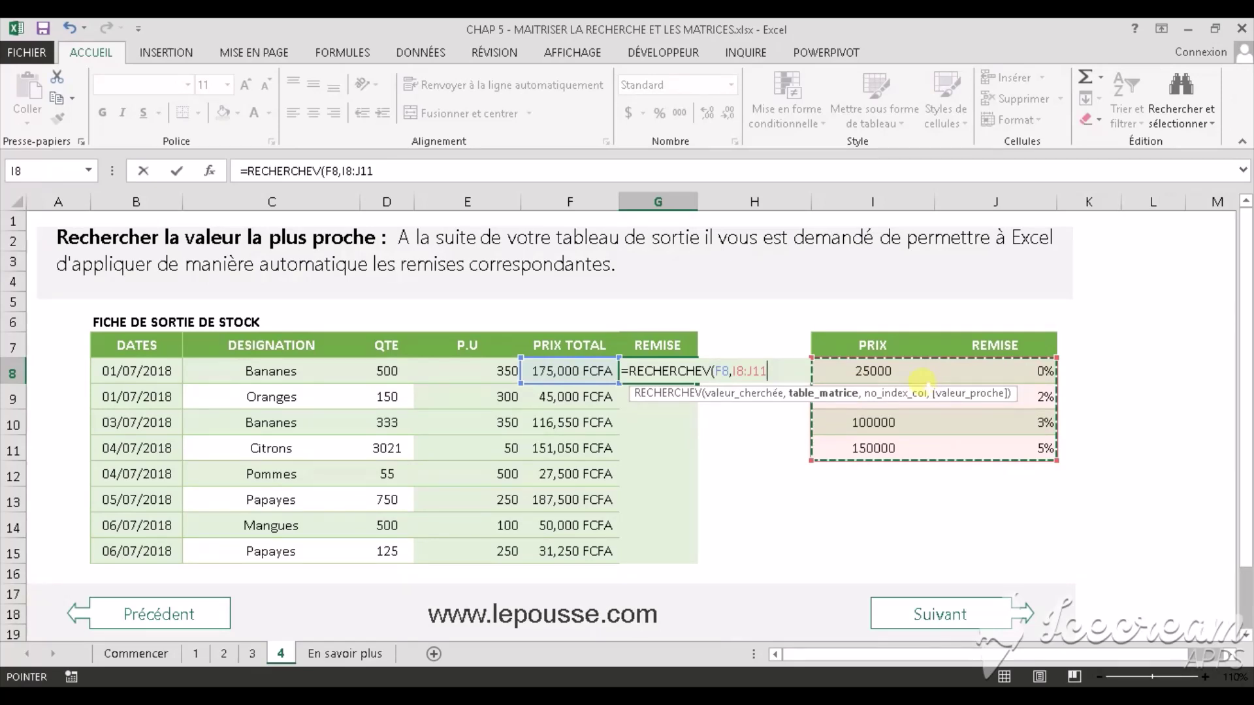
{"action": "type", "text": ",2"}
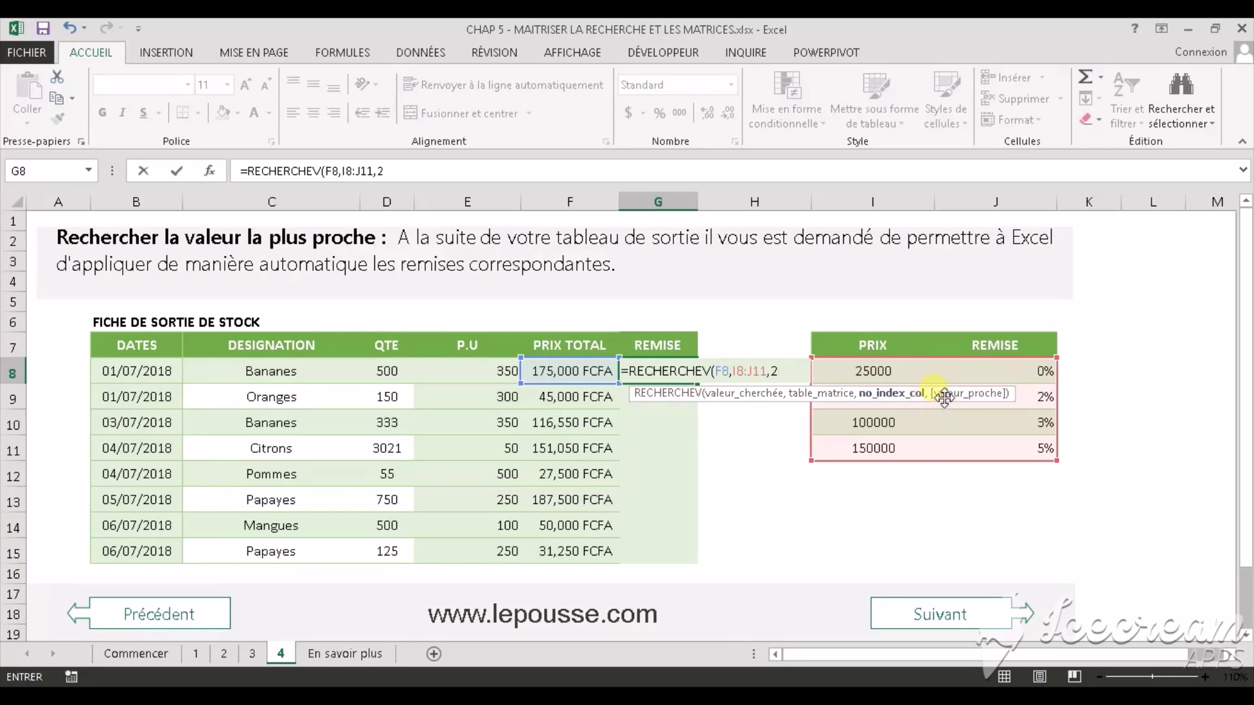
{"action": "type", "text": ","}
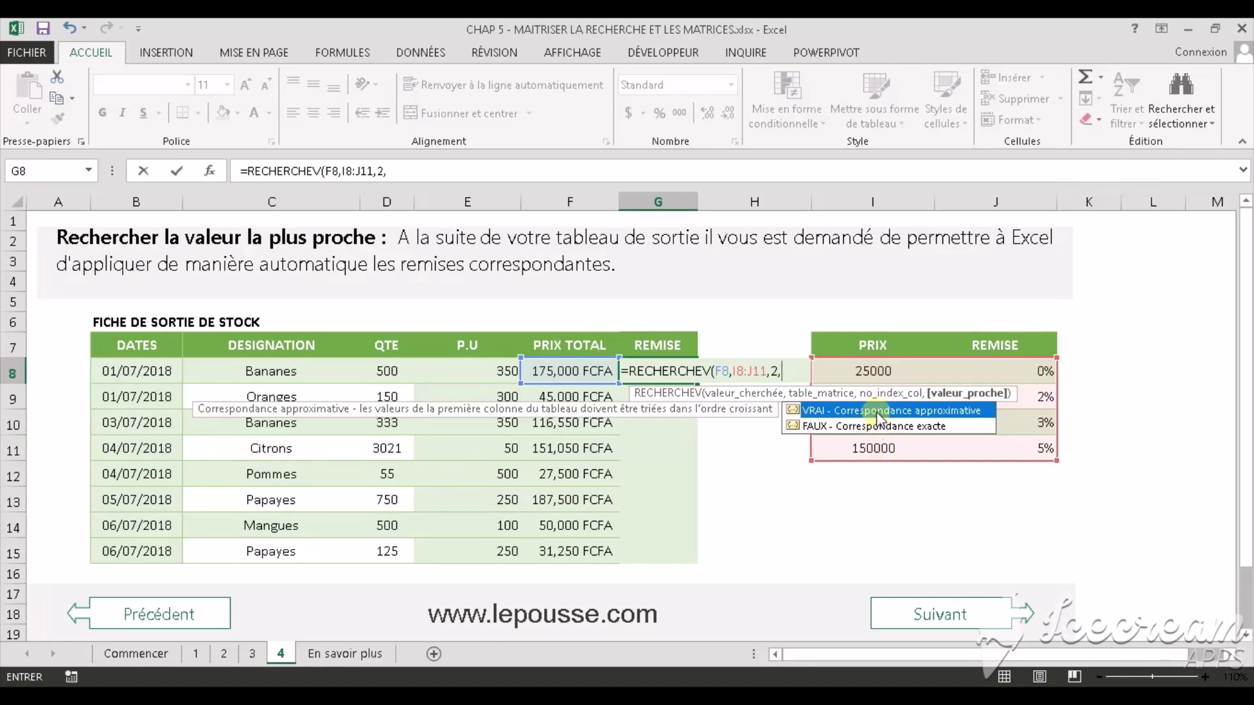
{"action": "type", "text": "VRAI"}
{"action": "key", "text": "Return"}
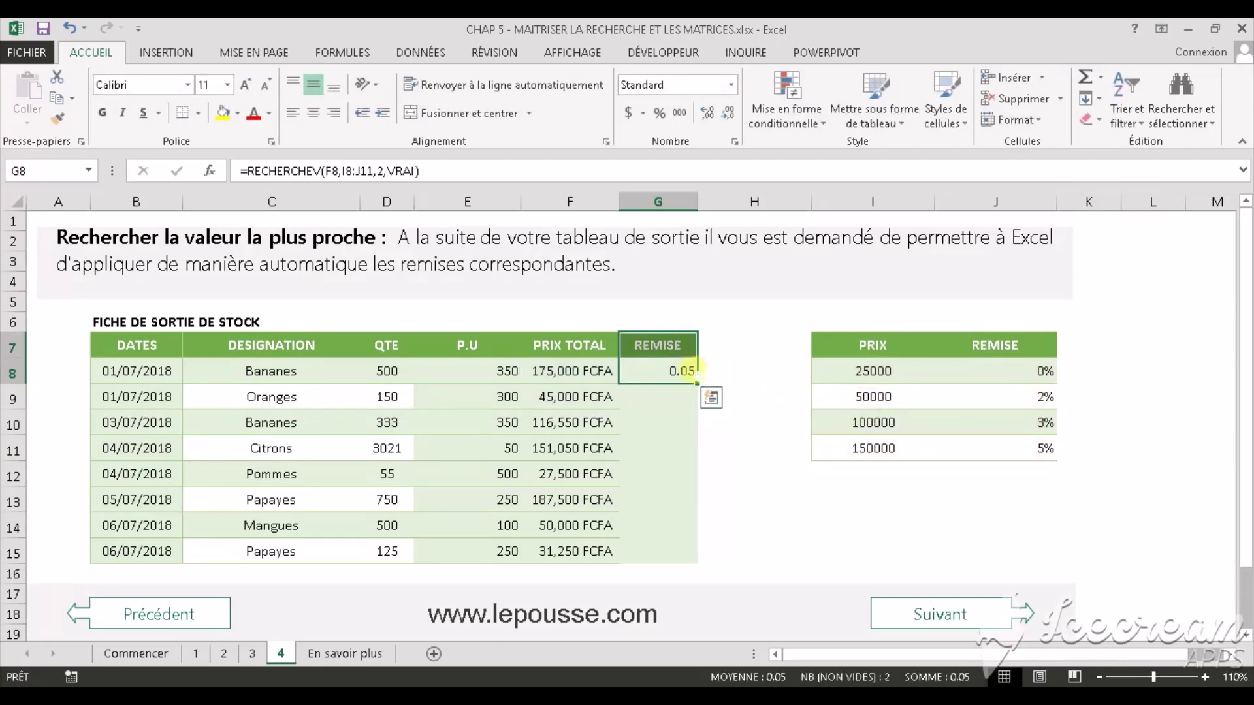
{"action": "left_click", "coordinate": [691, 371]}
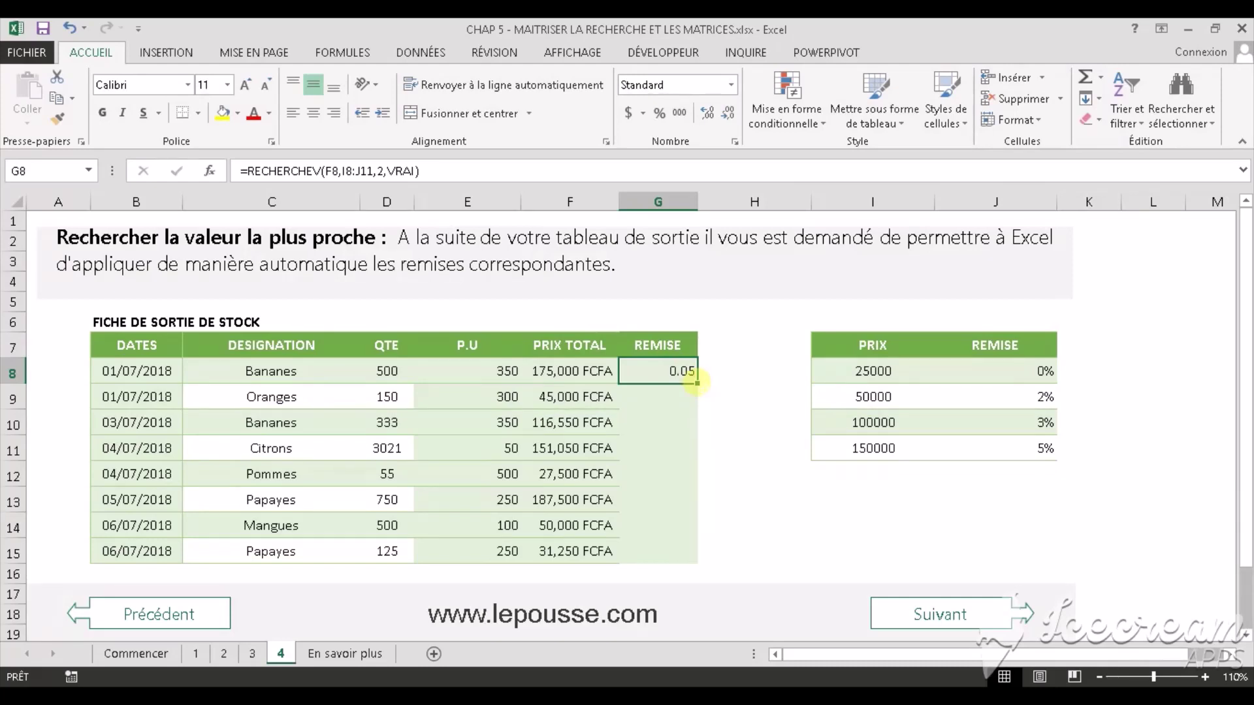
{"action": "left_click_drag", "start_coordinate": [697, 383], "coordinate": [690, 559]}
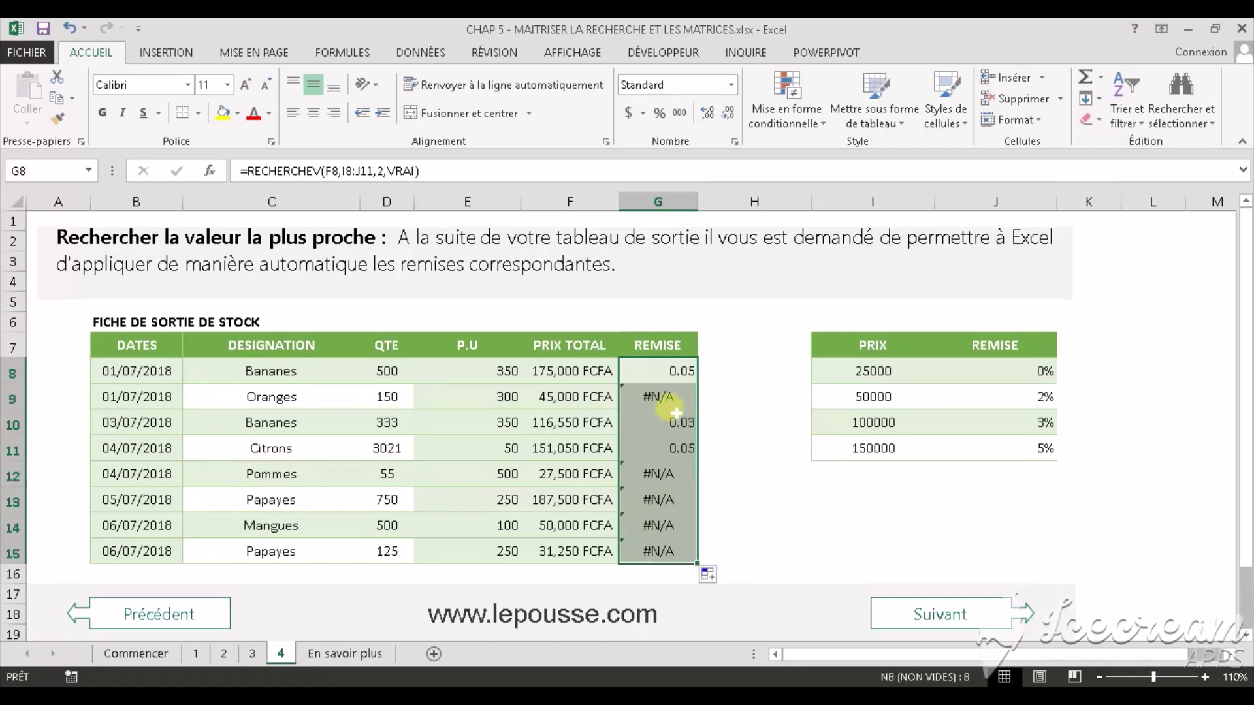
Inspect the table range referenced by the copied RECHERCHEV formula in G9.
{"action": "left_click", "coordinate": [663, 397]}
{"action": "double_click", "coordinate": [670, 396]}
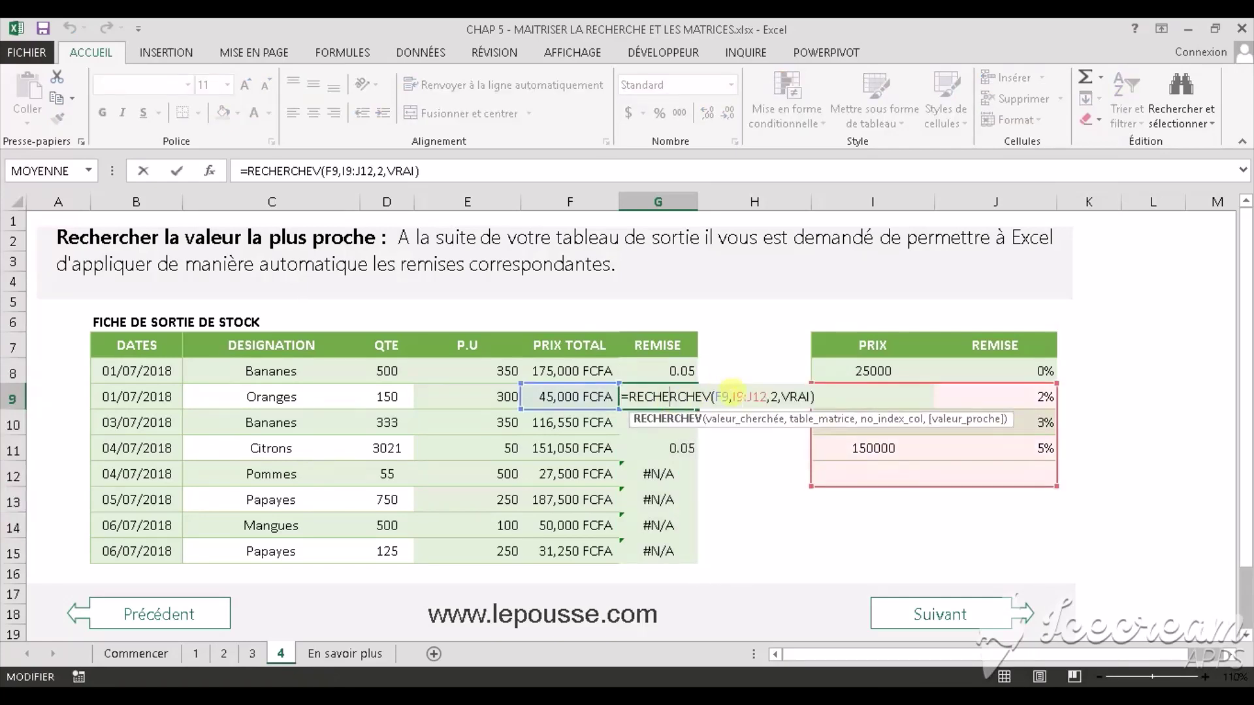
{"action": "left_click", "coordinate": [735, 395]}
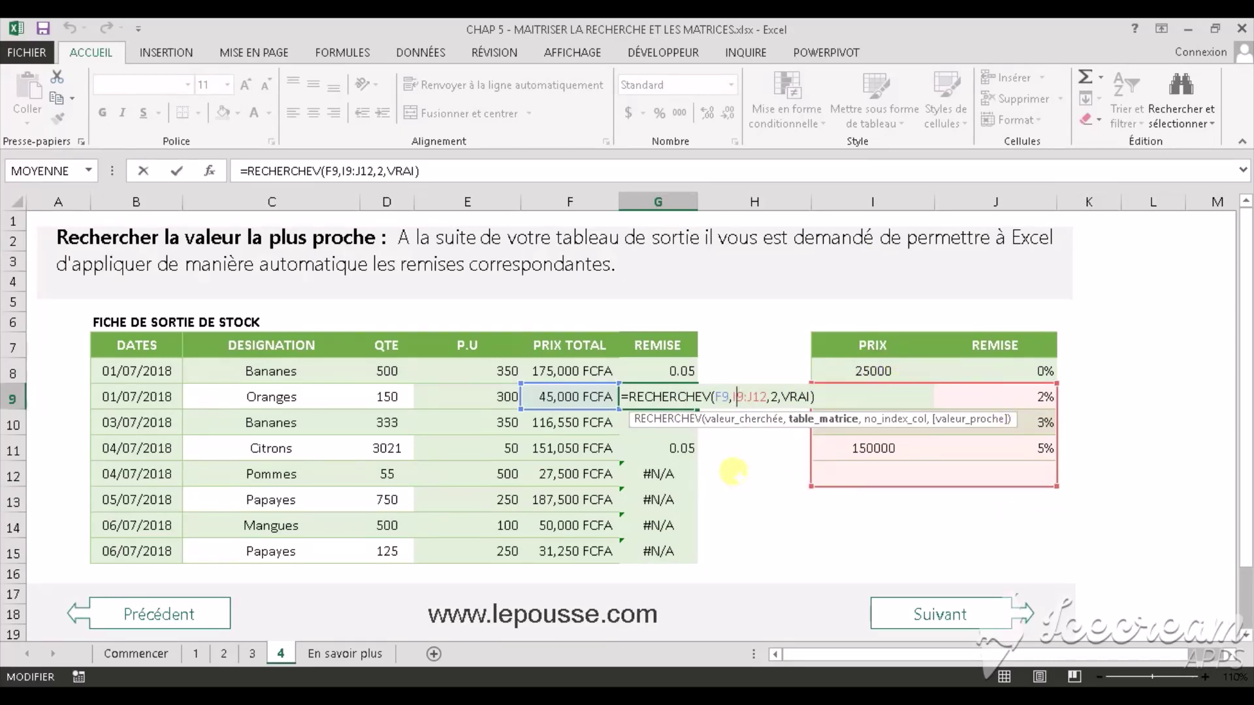
{"action": "key", "text": "Escape"}
Make the lookup range in G8 absolute so the formula reads =RECHERCHEV(F8,$I$8:$J$11,2,VRAI).
{"action": "left_click", "coordinate": [671, 371]}
{"action": "double_click", "coordinate": [675, 371]}
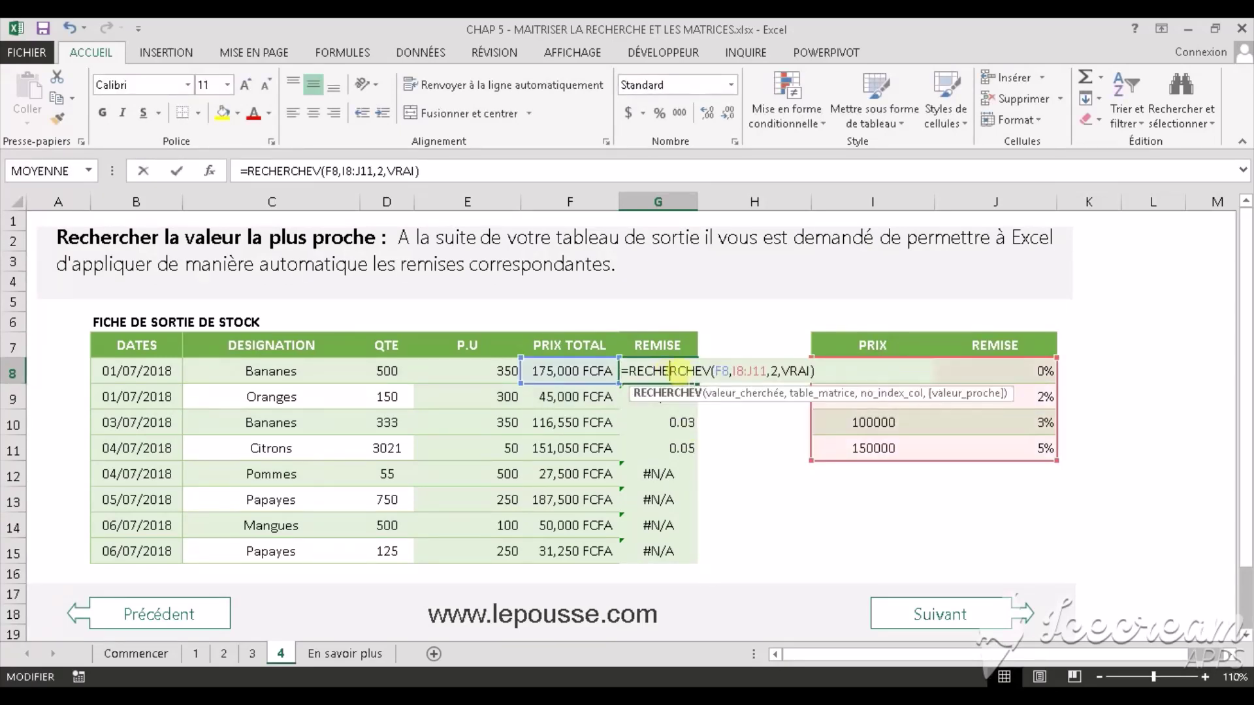
{"action": "left_click", "coordinate": [737, 371]}
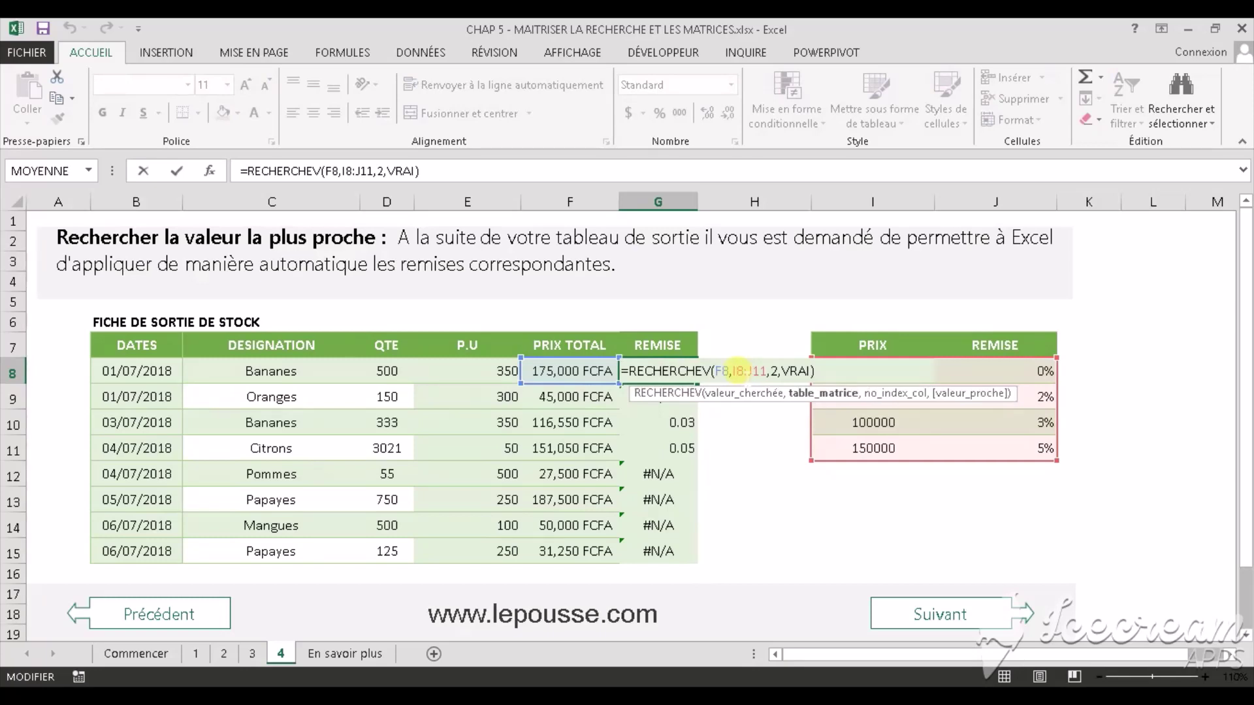
{"action": "key", "text": "F4"}
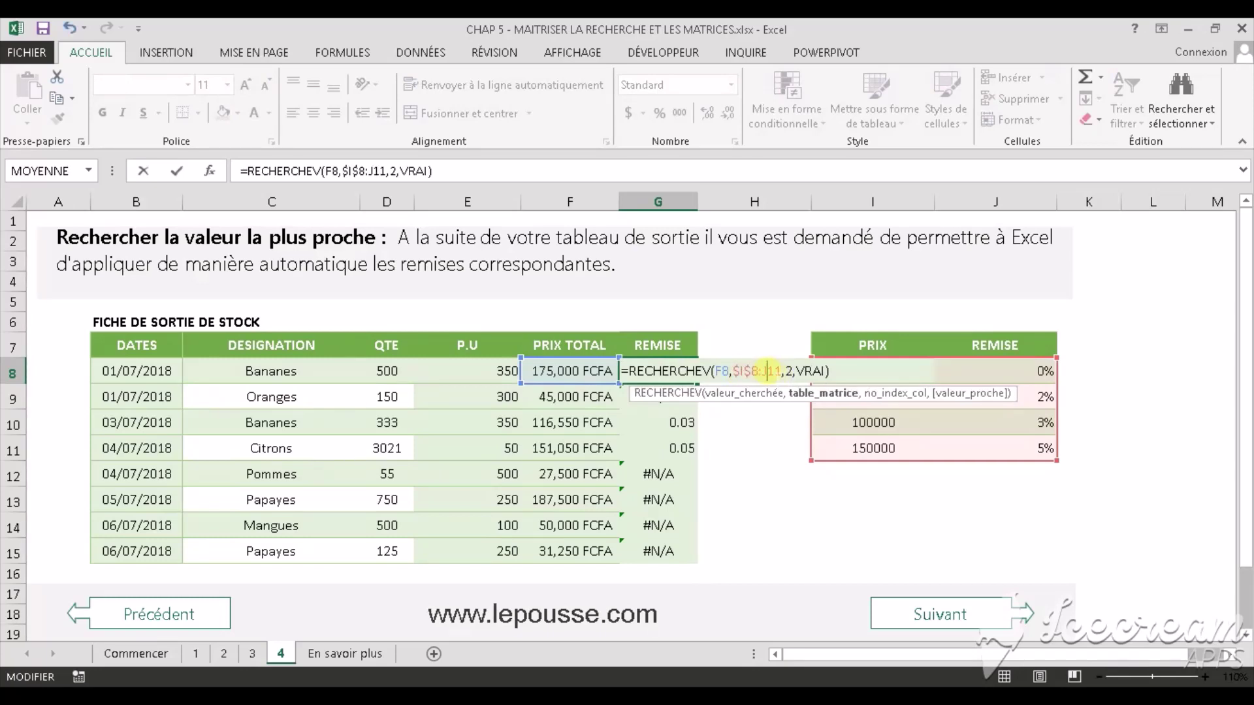
{"action": "left_click", "coordinate": [770, 371]}
{"action": "key", "text": "F4"}
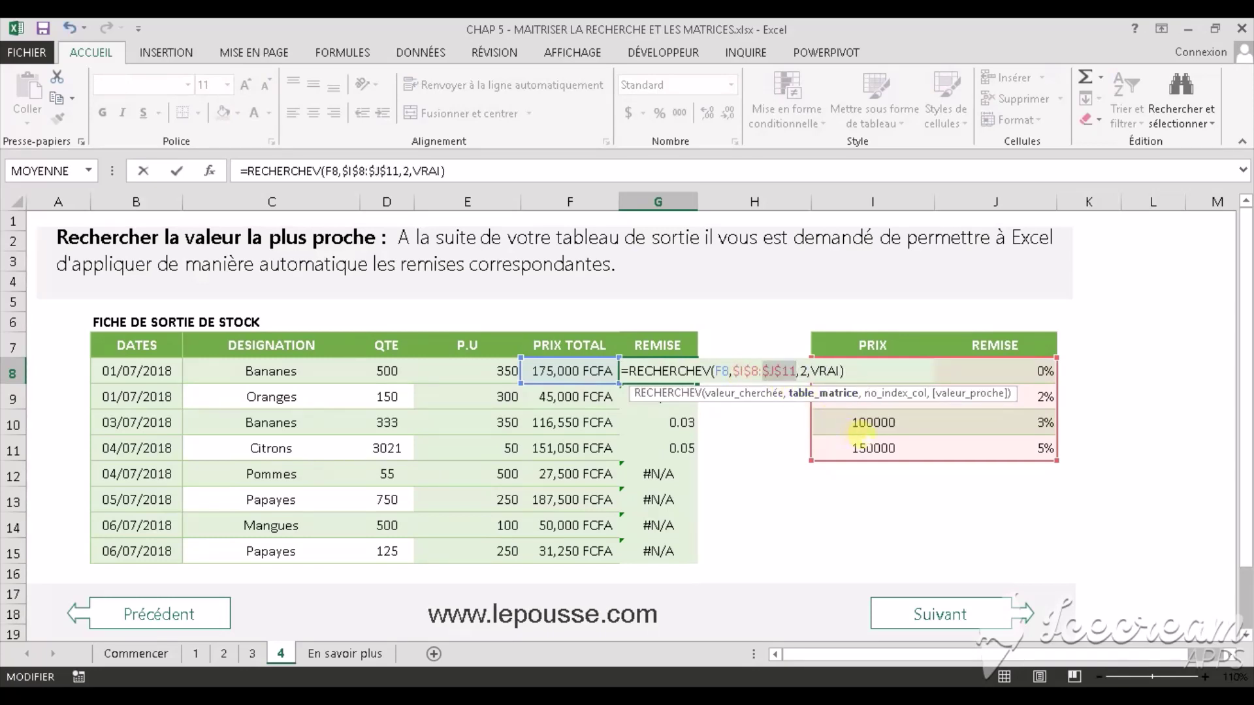
{"action": "key", "text": "ctrl+Return"}
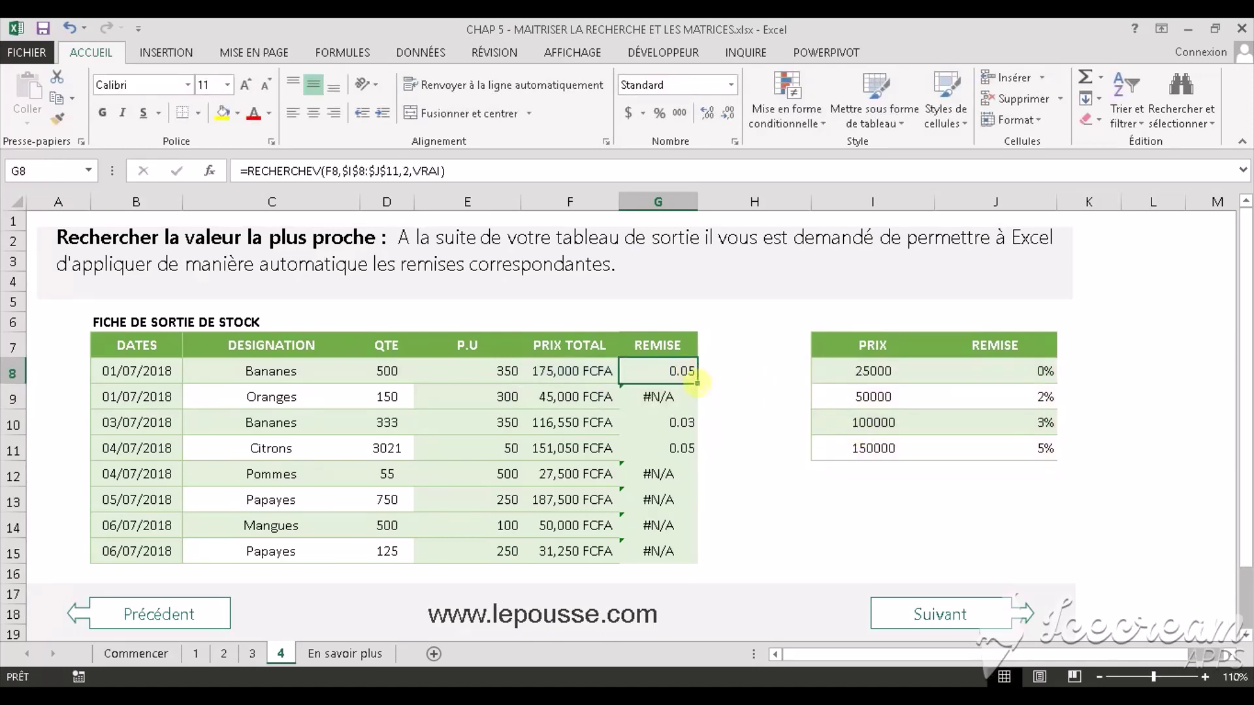
Fill the corrected REMISE formula from G8 down to G15 and format the results as centred percentages.
{"action": "left_click_drag", "start_coordinate": [696, 383], "coordinate": [696, 563]}
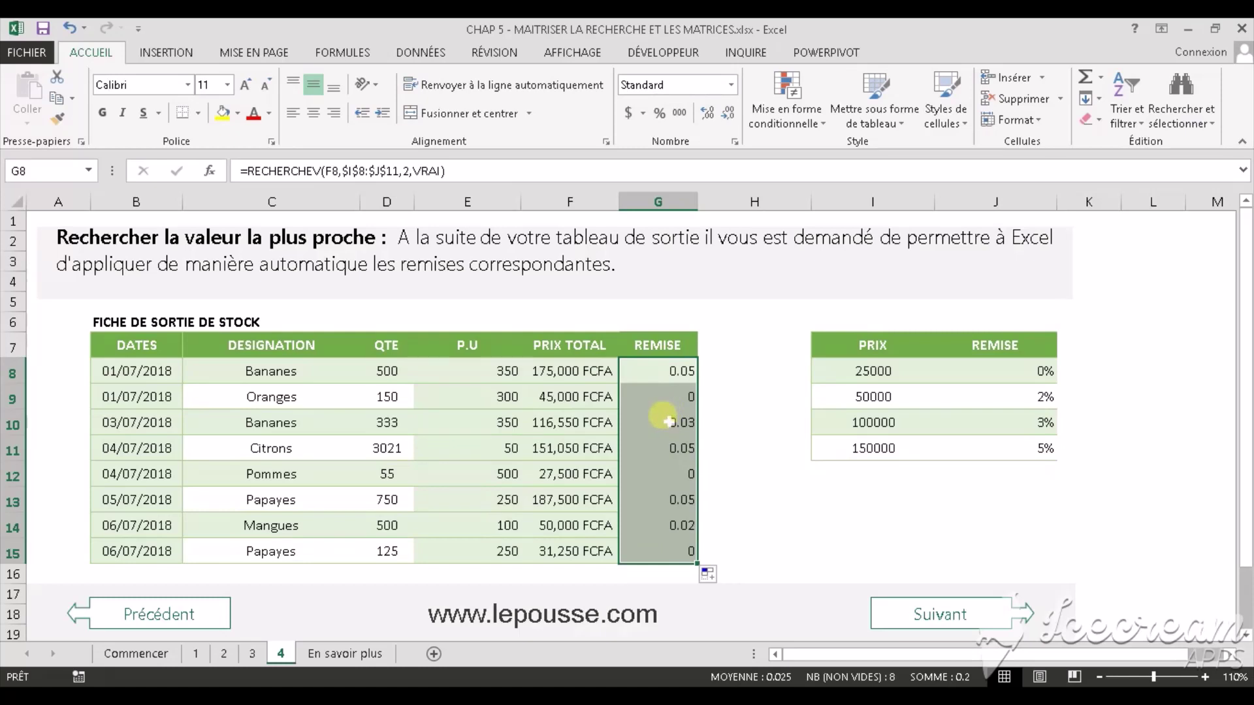
{"action": "left_click", "coordinate": [660, 114]}
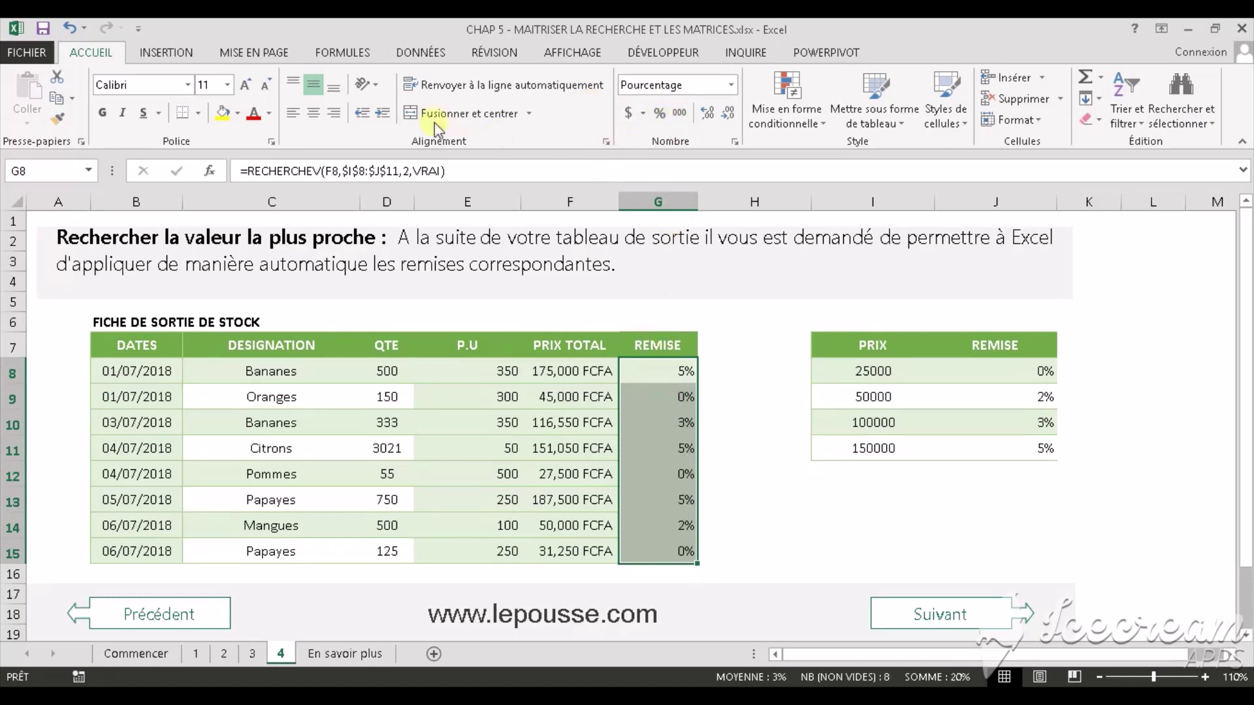
{"action": "left_click", "coordinate": [316, 114]}
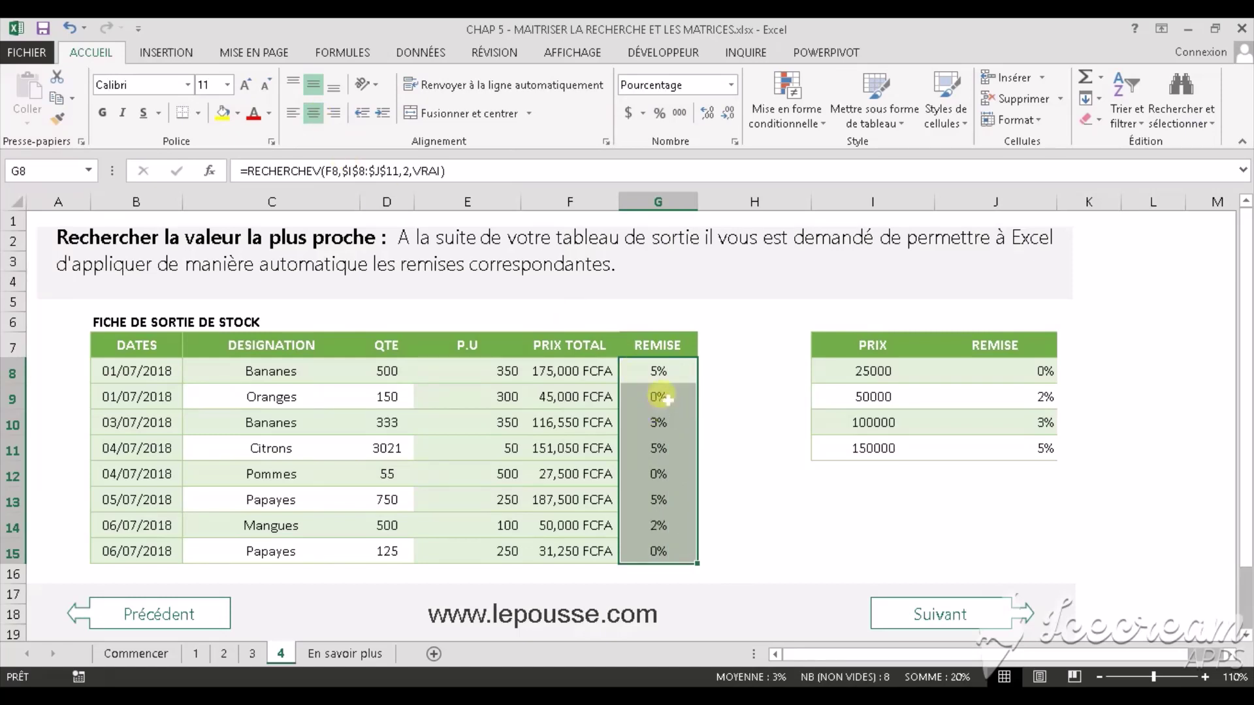
Check the REMISE results in column G against their PRIX TOTAL amounts and the price thresholds in the PRIX/REMISE table.
{"action": "left_click", "coordinate": [664, 377]}
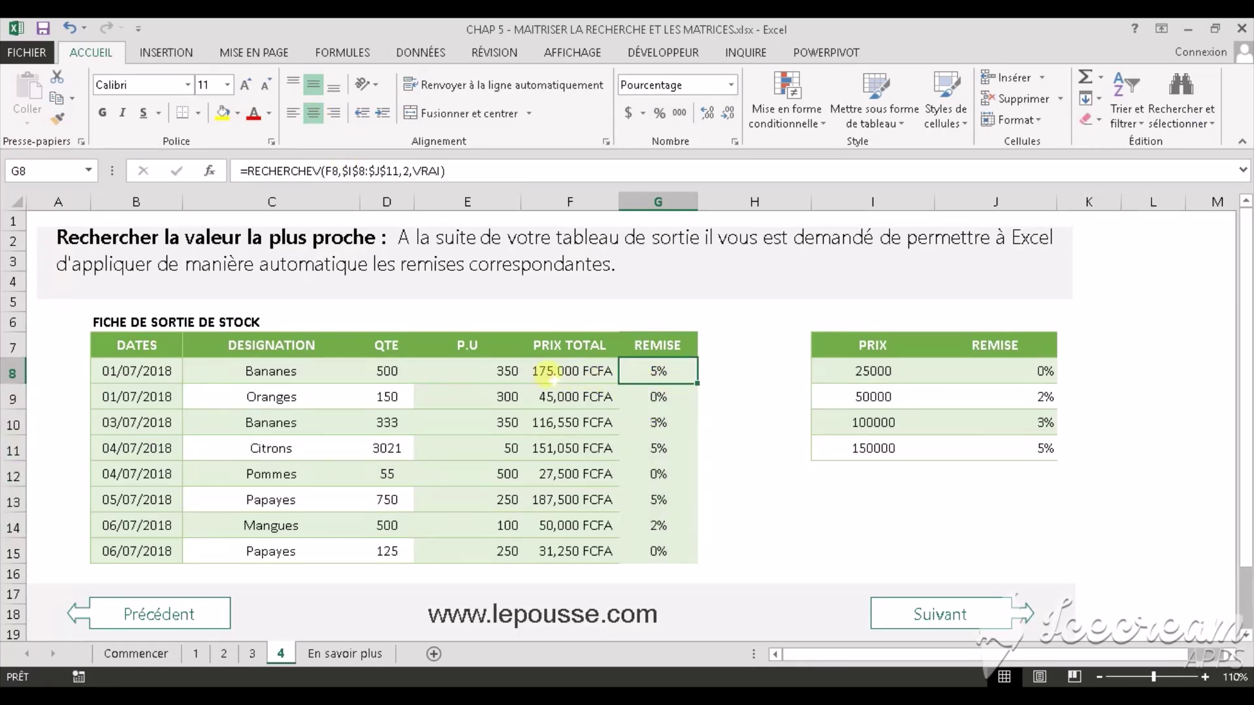
{"action": "left_click", "coordinate": [547, 372]}
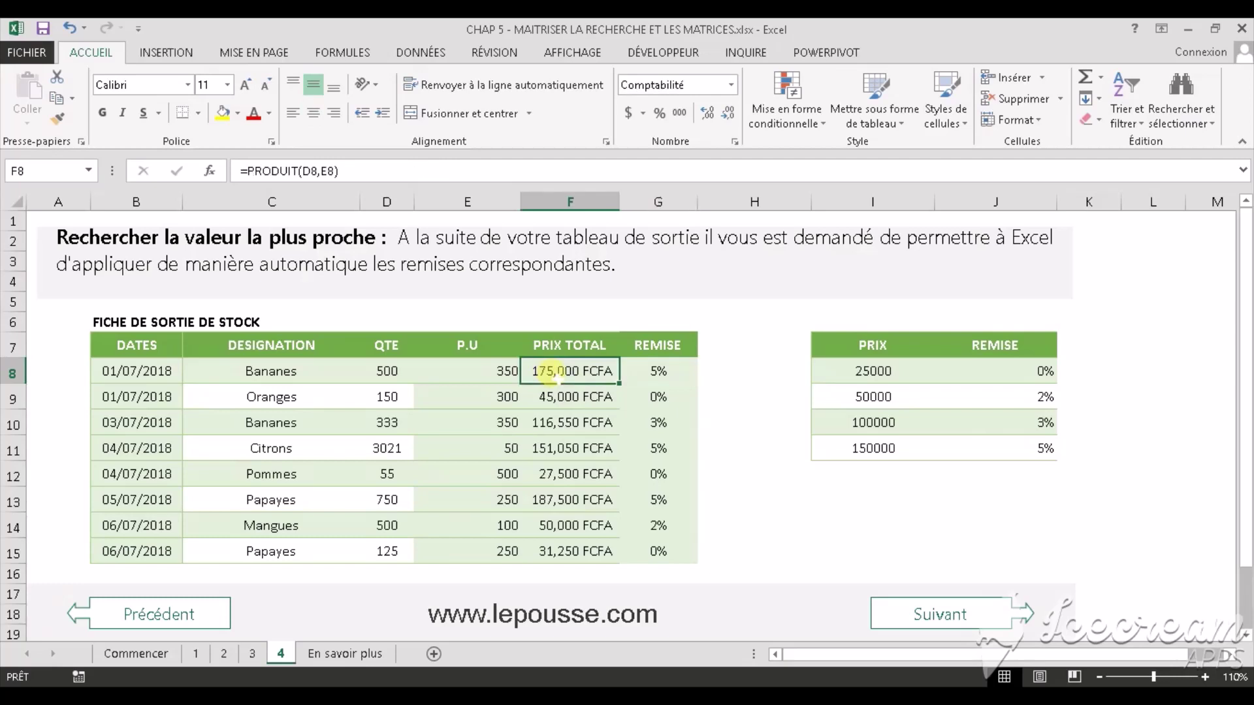
{"action": "left_click", "coordinate": [658, 372]}
{"action": "left_click", "coordinate": [875, 450]}
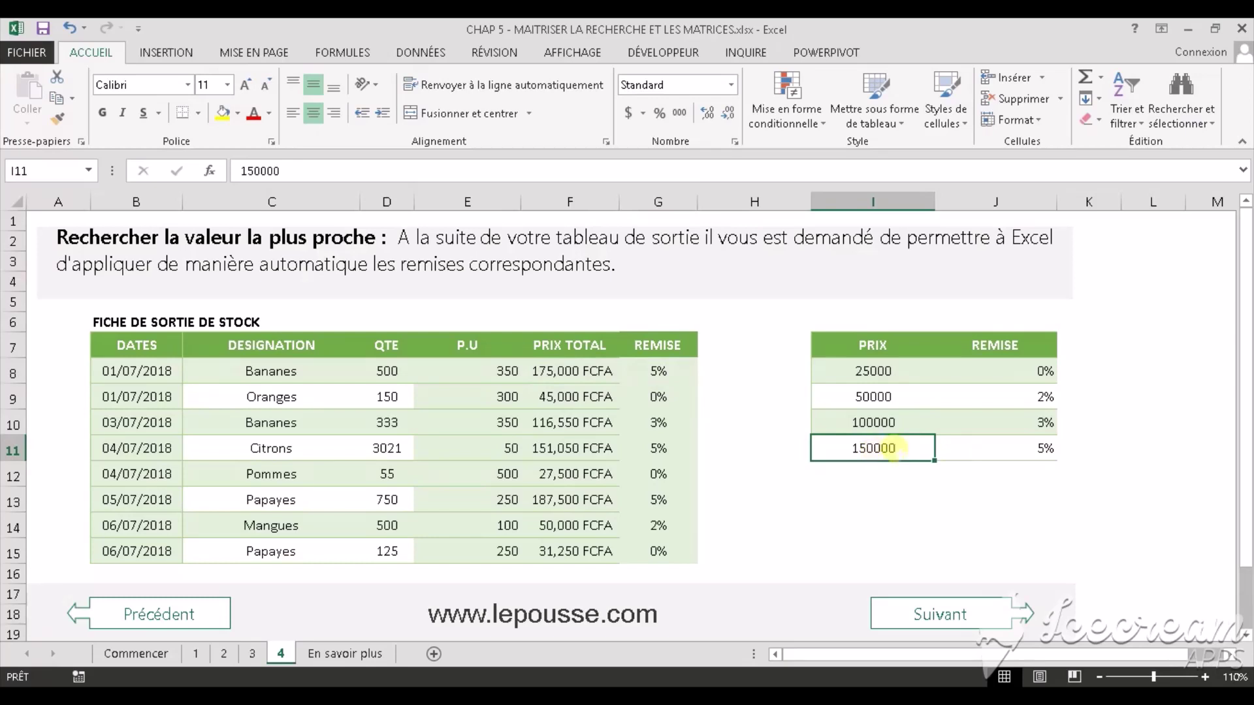
{"action": "left_click", "coordinate": [598, 400]}
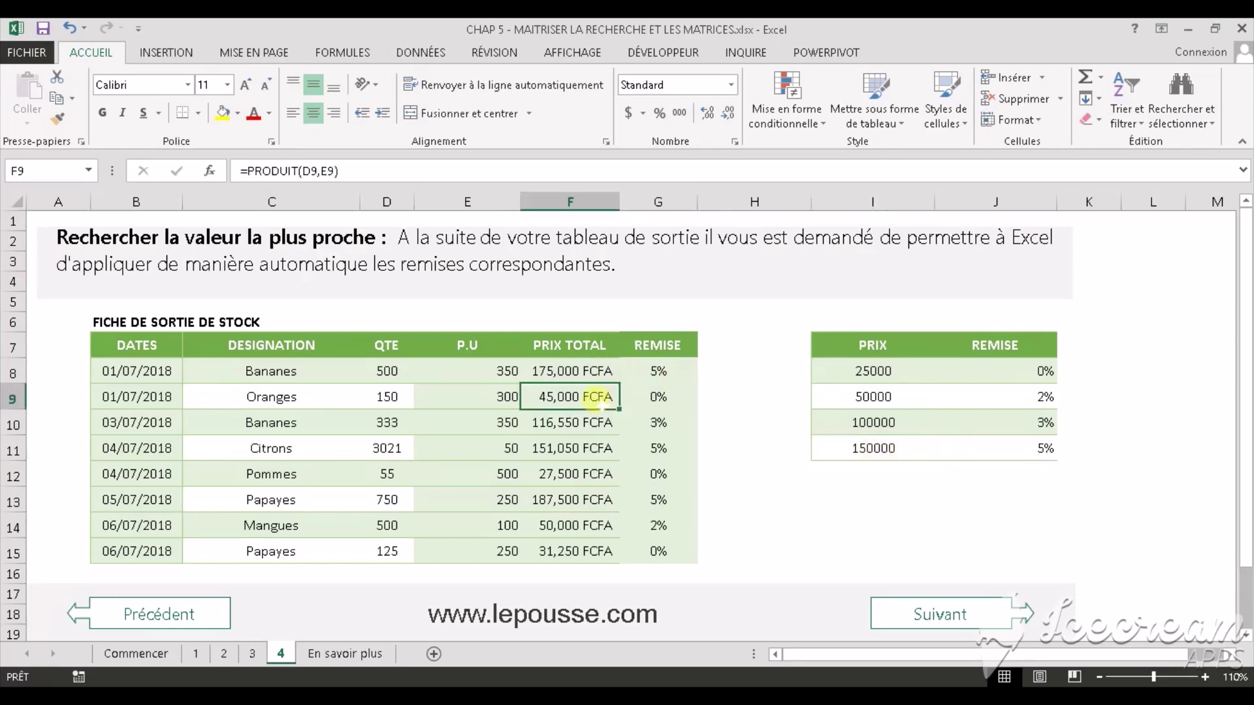
{"action": "left_click", "coordinate": [658, 397]}
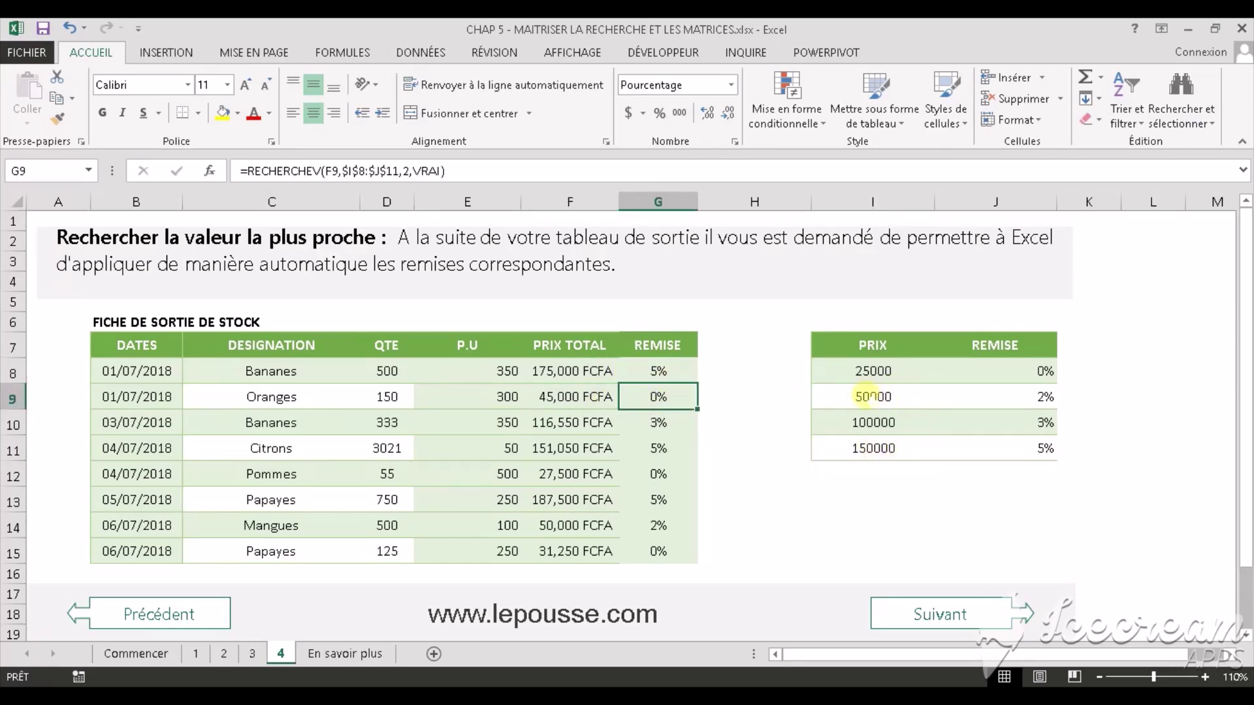
{"action": "left_click", "coordinate": [873, 397]}
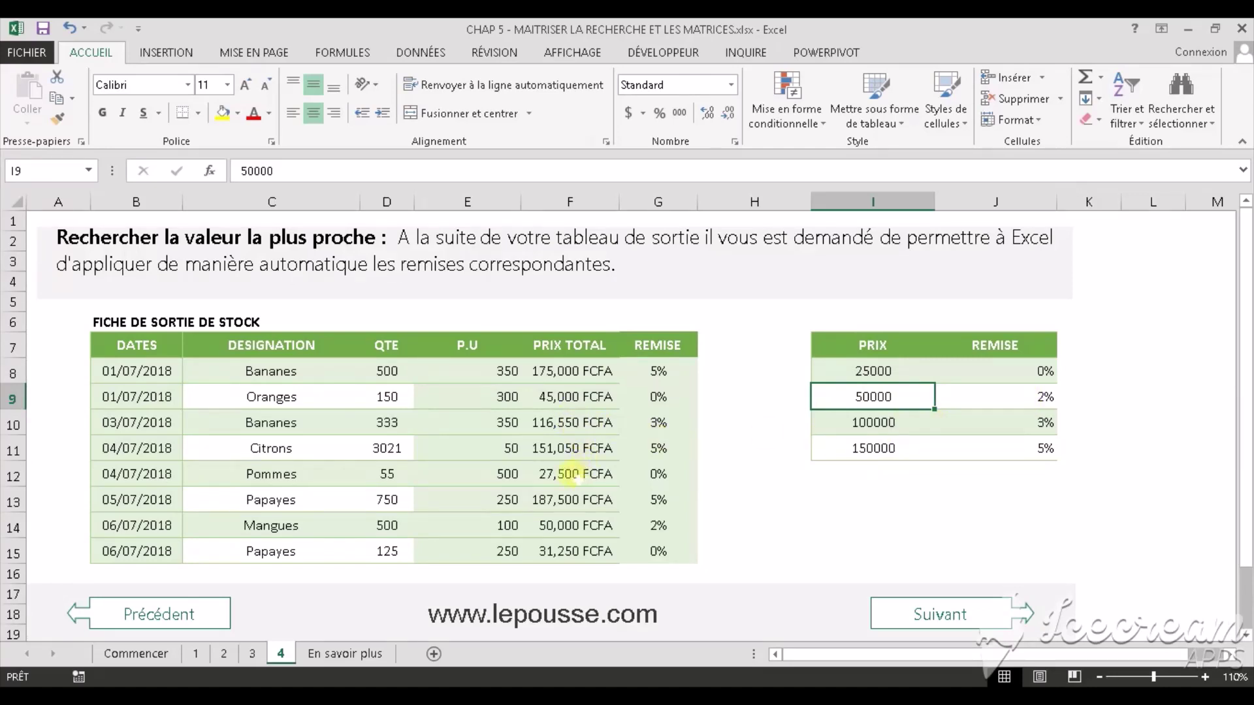
{"action": "left_click", "coordinate": [555, 526]}
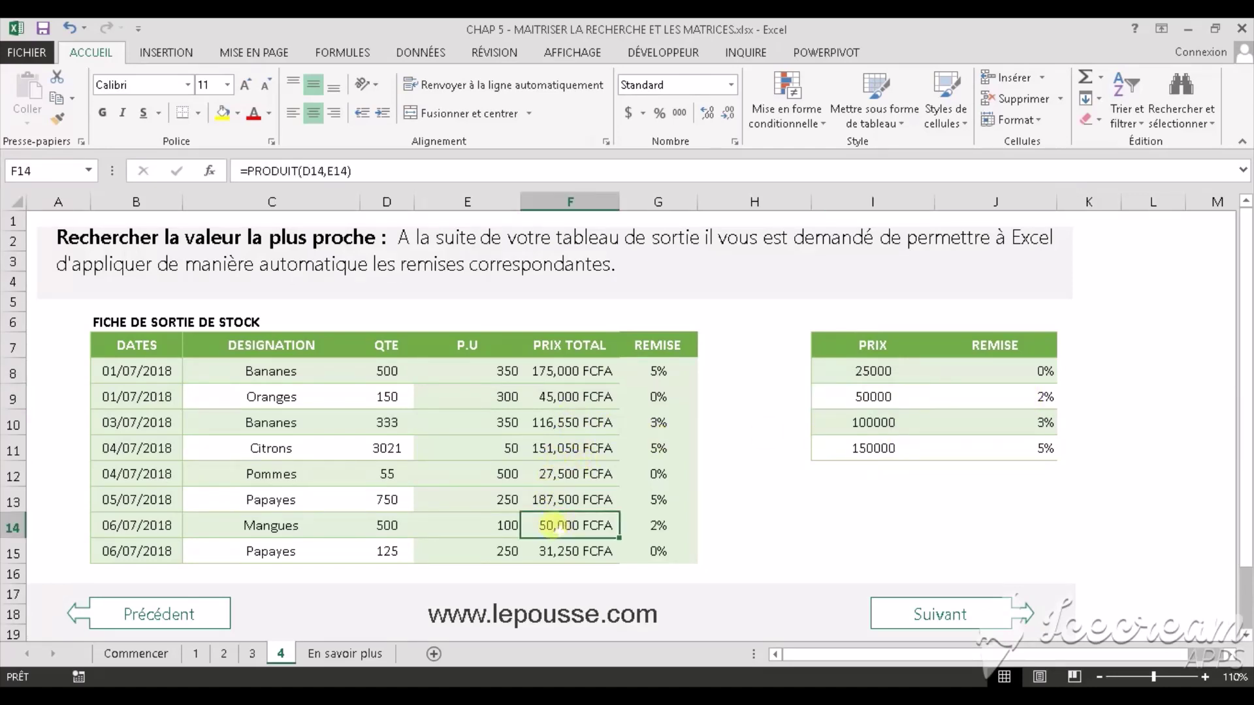
{"action": "left_click", "coordinate": [663, 530]}
{"action": "left_click", "coordinate": [592, 555]}
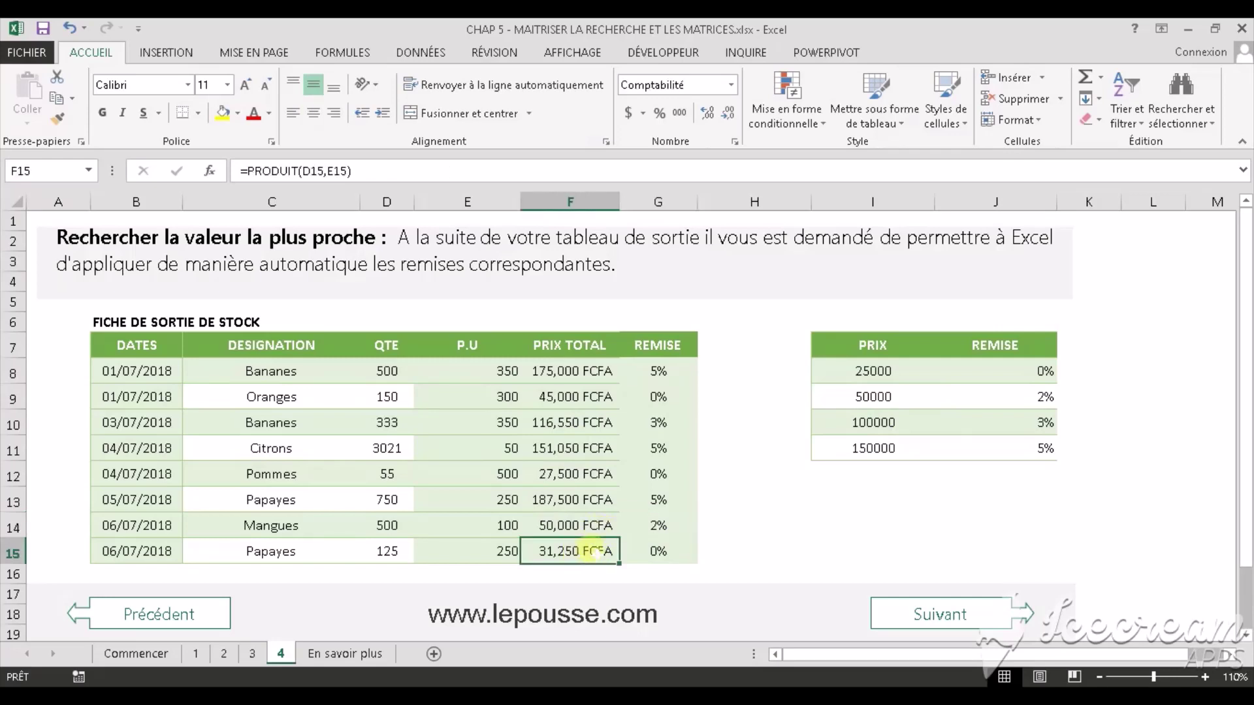
{"action": "left_click", "coordinate": [606, 474]}
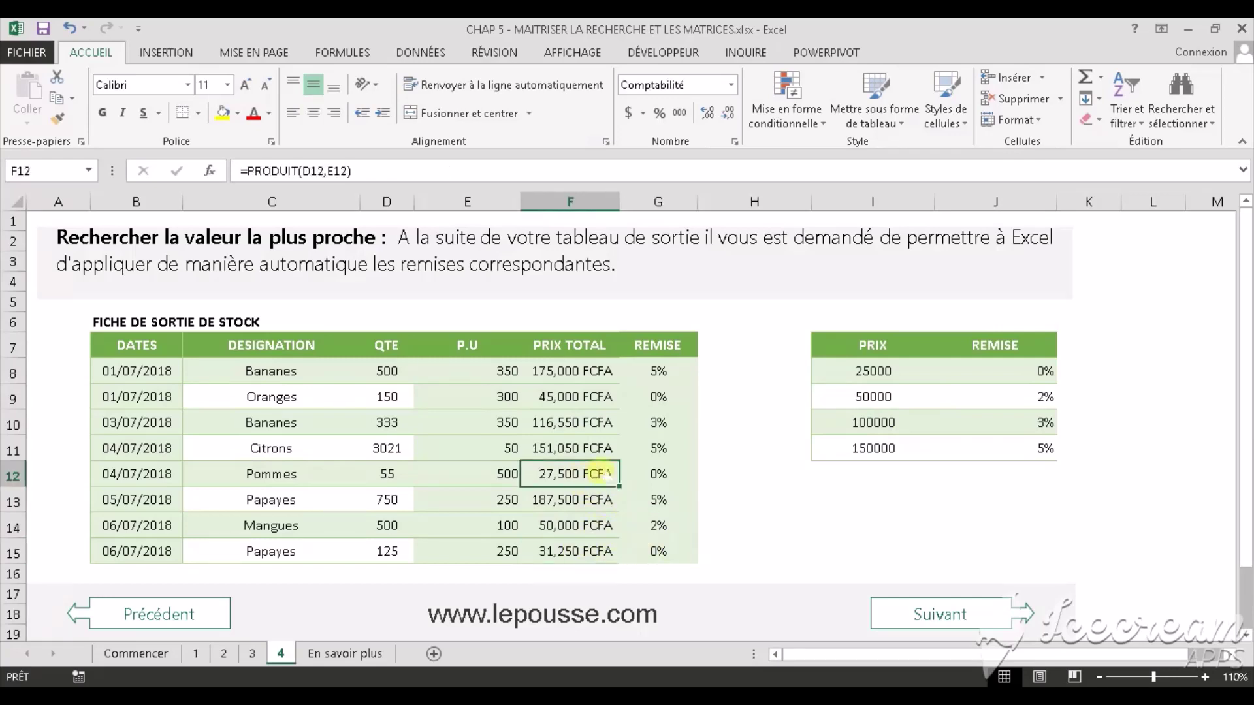
{"action": "left_click", "coordinate": [659, 474]}
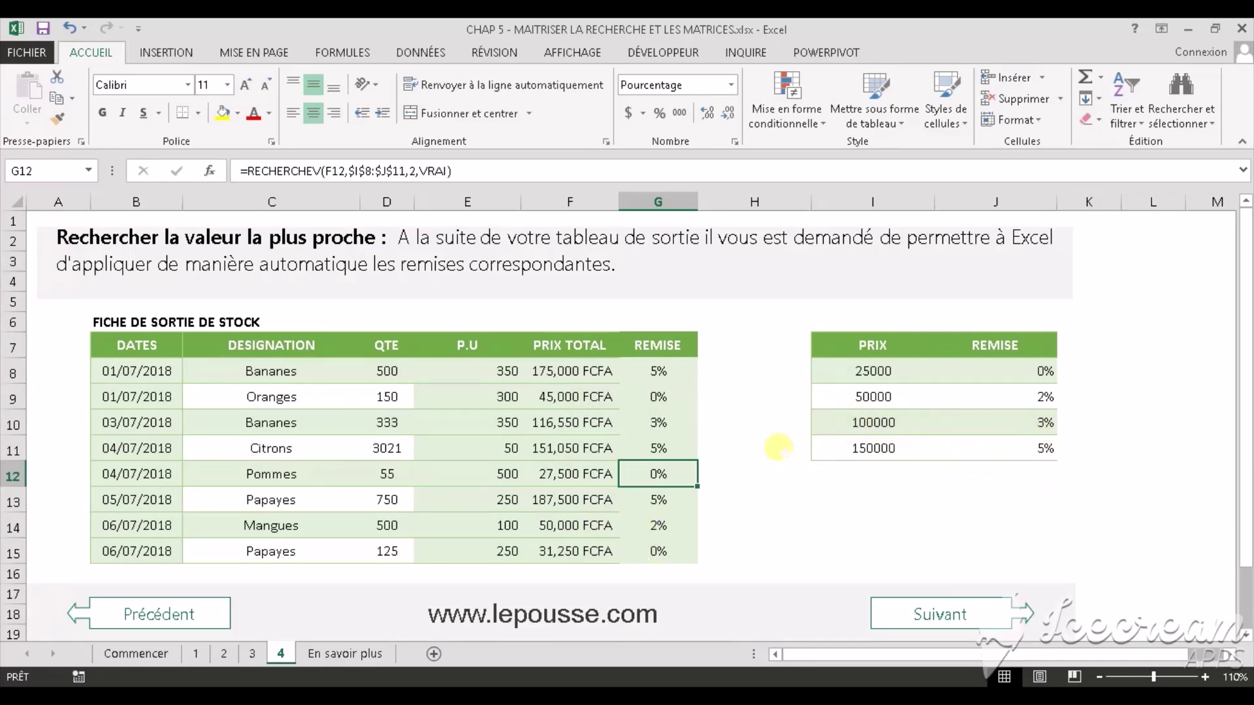
{"action": "left_click", "coordinate": [600, 418]}
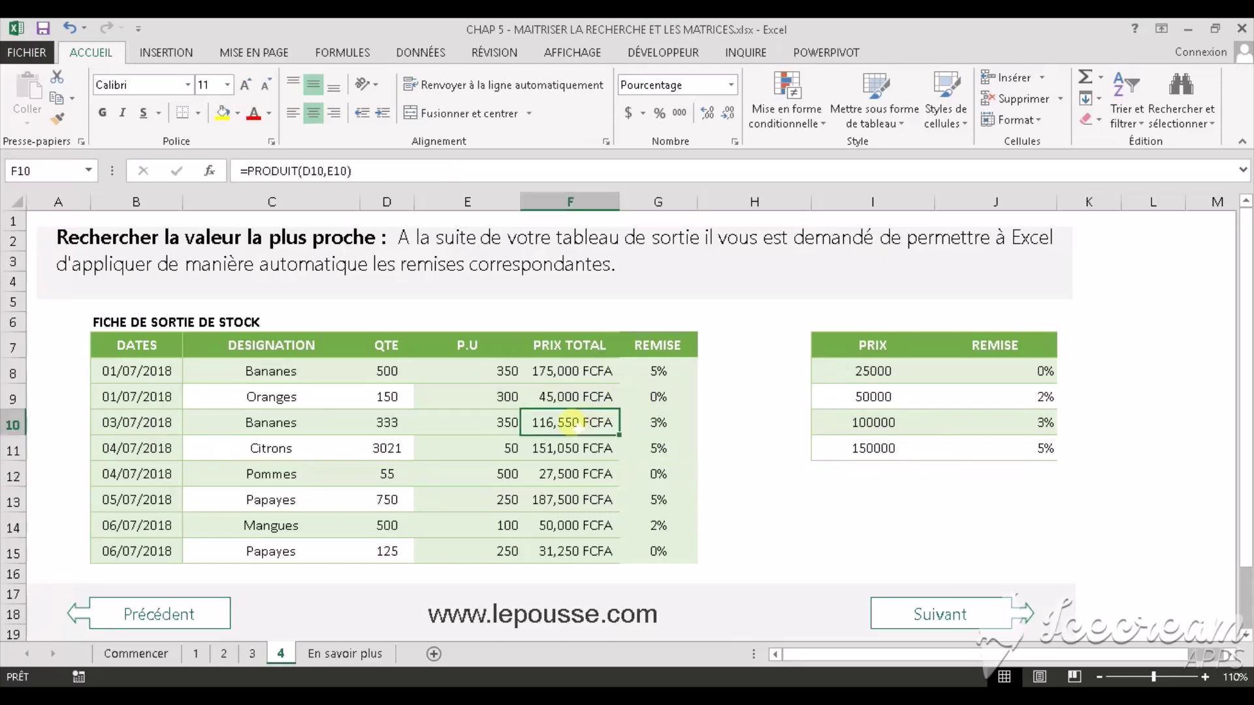
{"action": "left_click", "coordinate": [647, 425]}
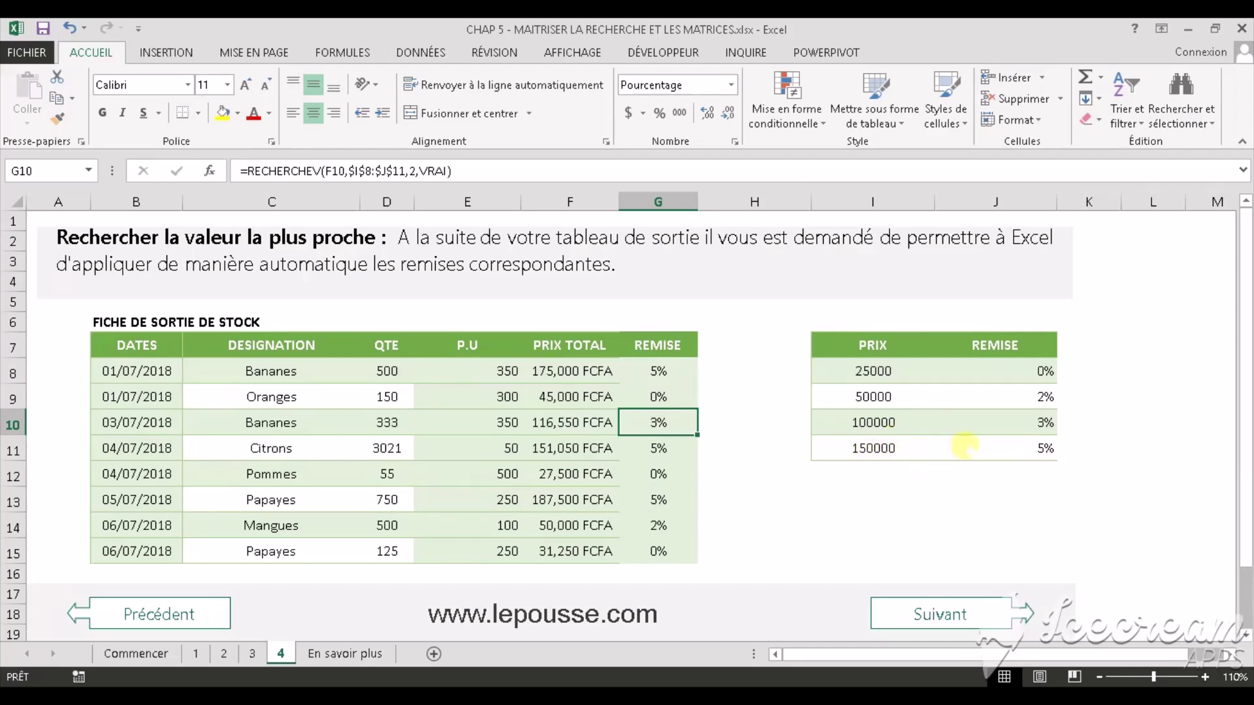
{"action": "left_click", "coordinate": [570, 374]}
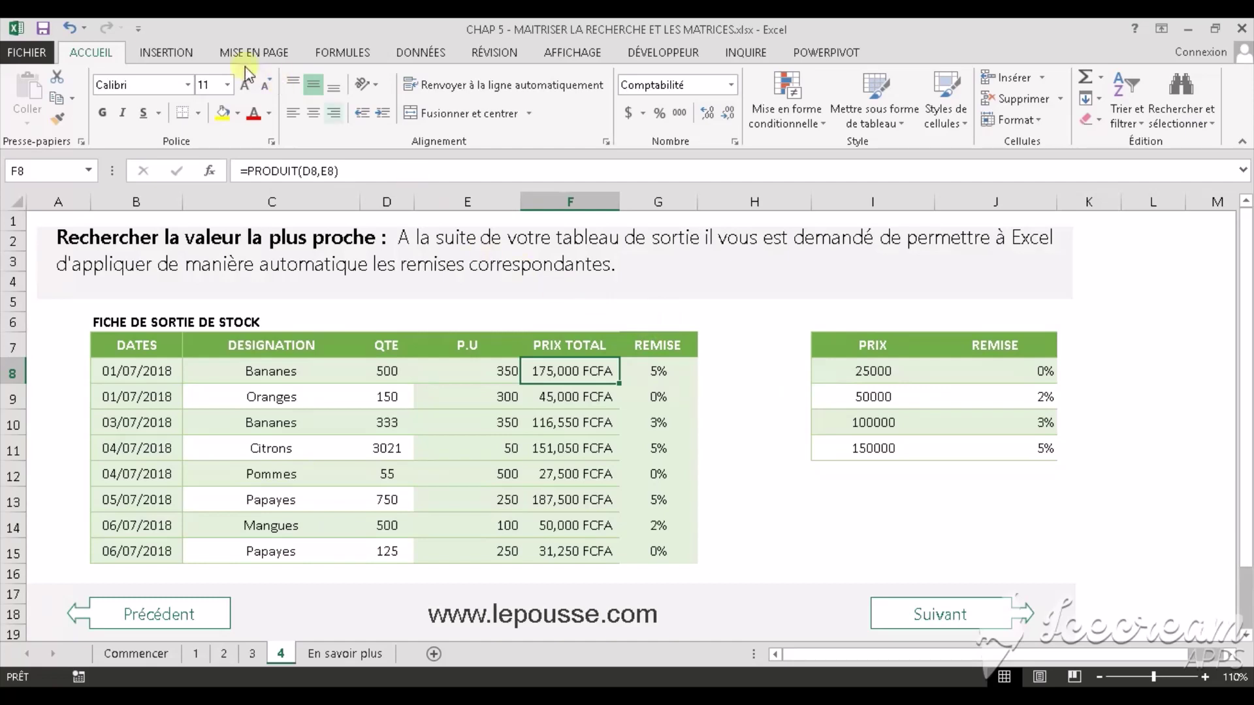
Browse the function library's DateHeure, Texte and Recherche et référence categories.
{"action": "left_click", "coordinate": [343, 52]}
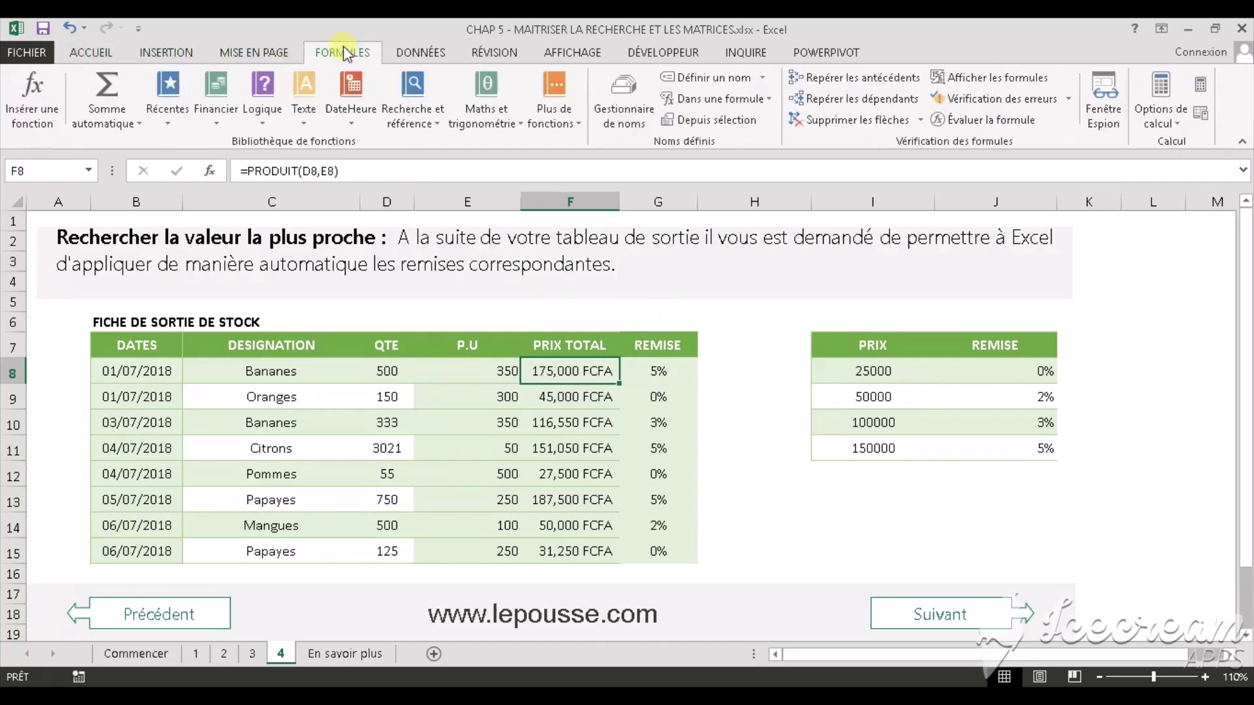
{"action": "left_click", "coordinate": [349, 120]}
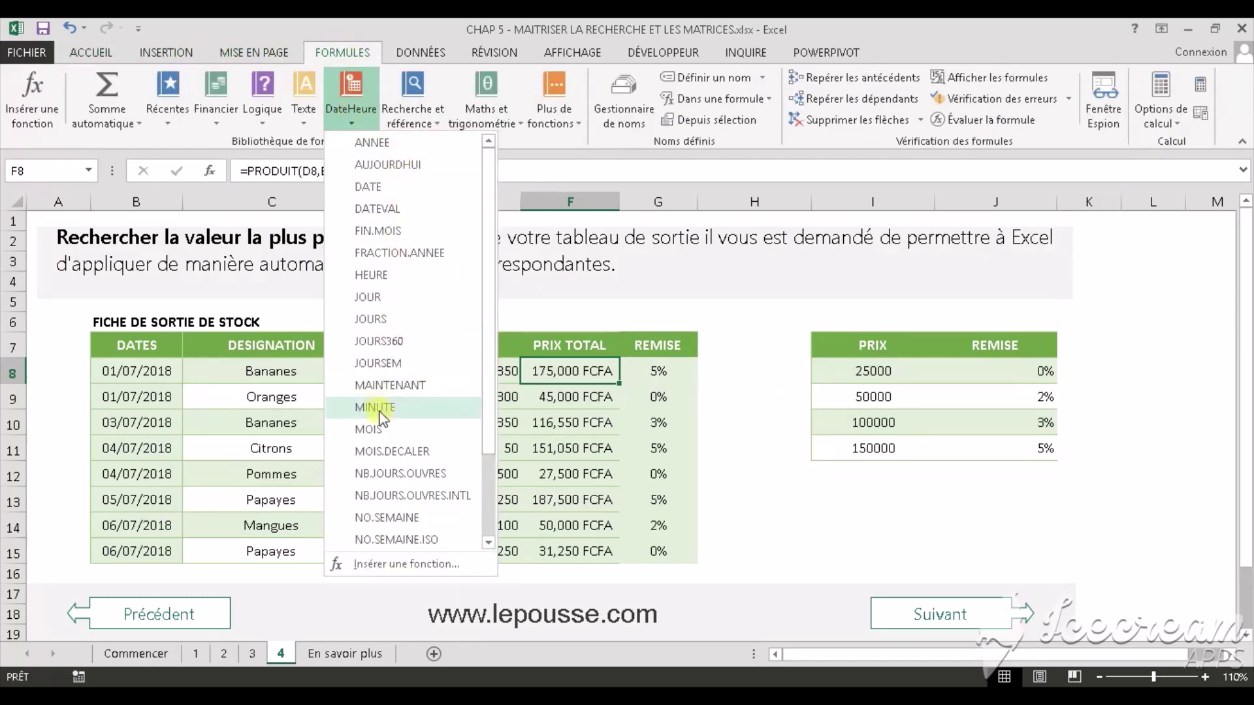
{"action": "scroll", "coordinate": [383, 417], "scroll_direction": "down", "scroll_amount": 2}
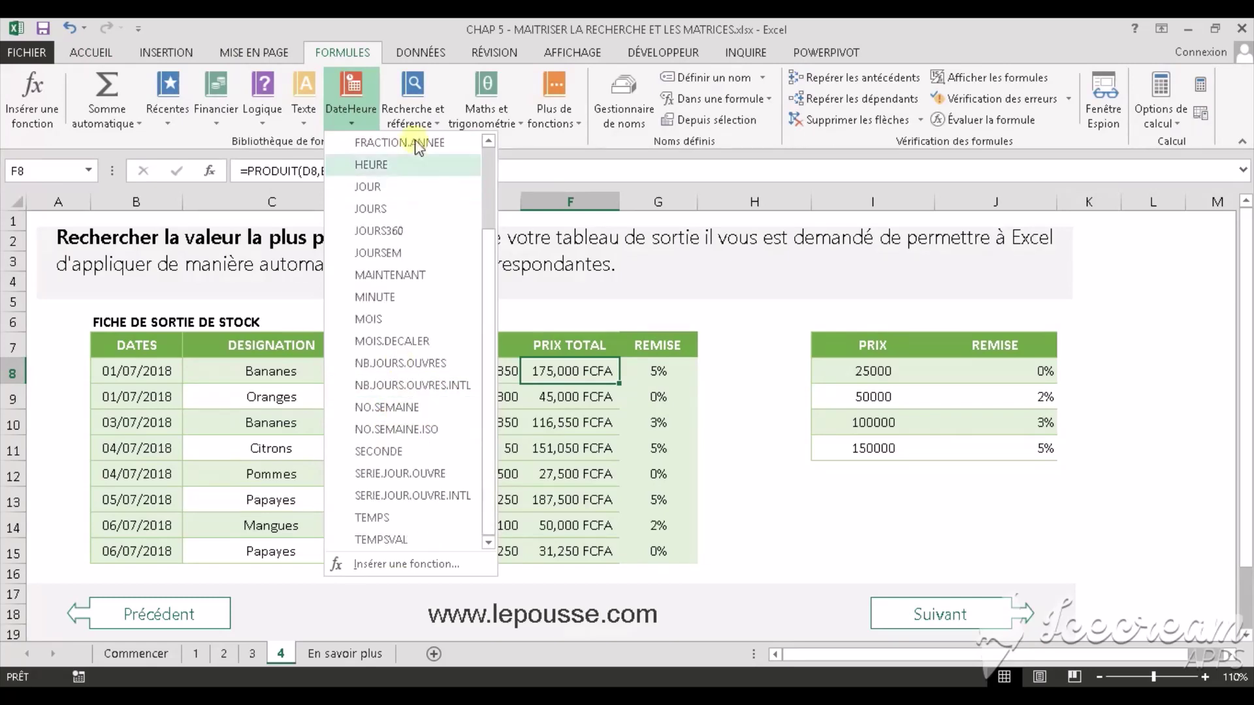
{"action": "left_click", "coordinate": [308, 115]}
{"action": "scroll", "coordinate": [366, 281], "scroll_direction": "down", "scroll_amount": 3}
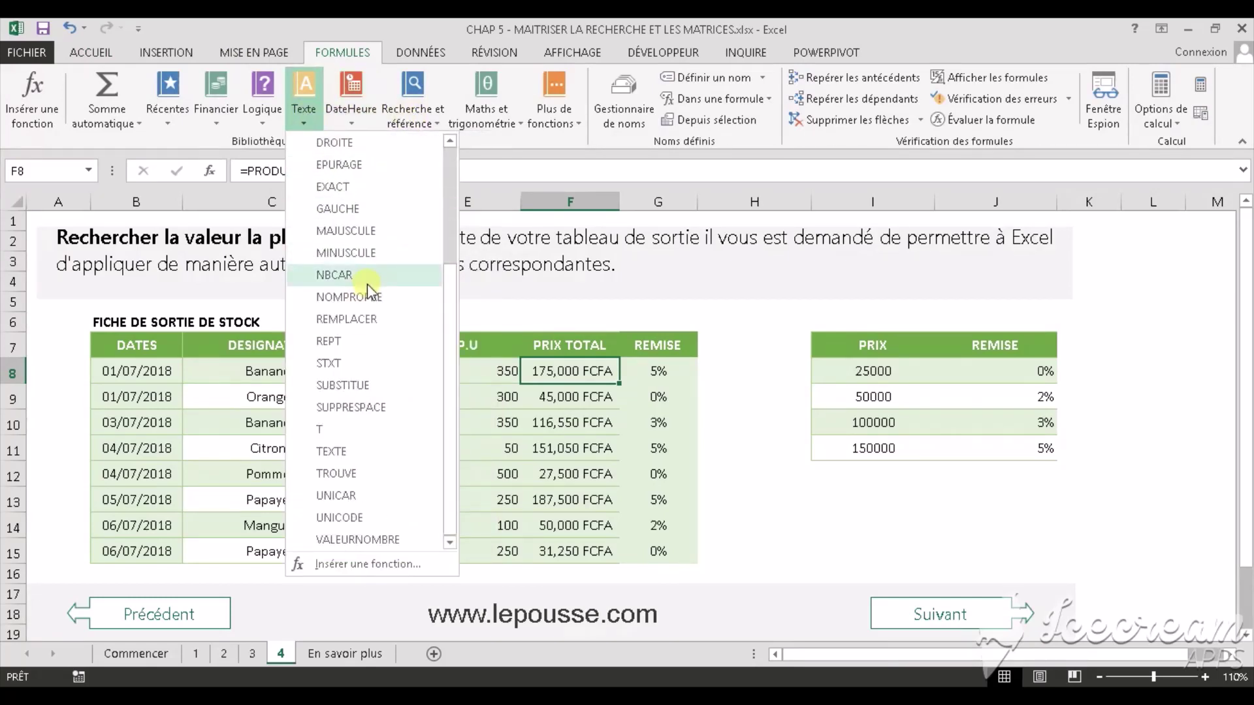
{"action": "scroll", "coordinate": [380, 196], "scroll_direction": "up", "scroll_amount": 3}
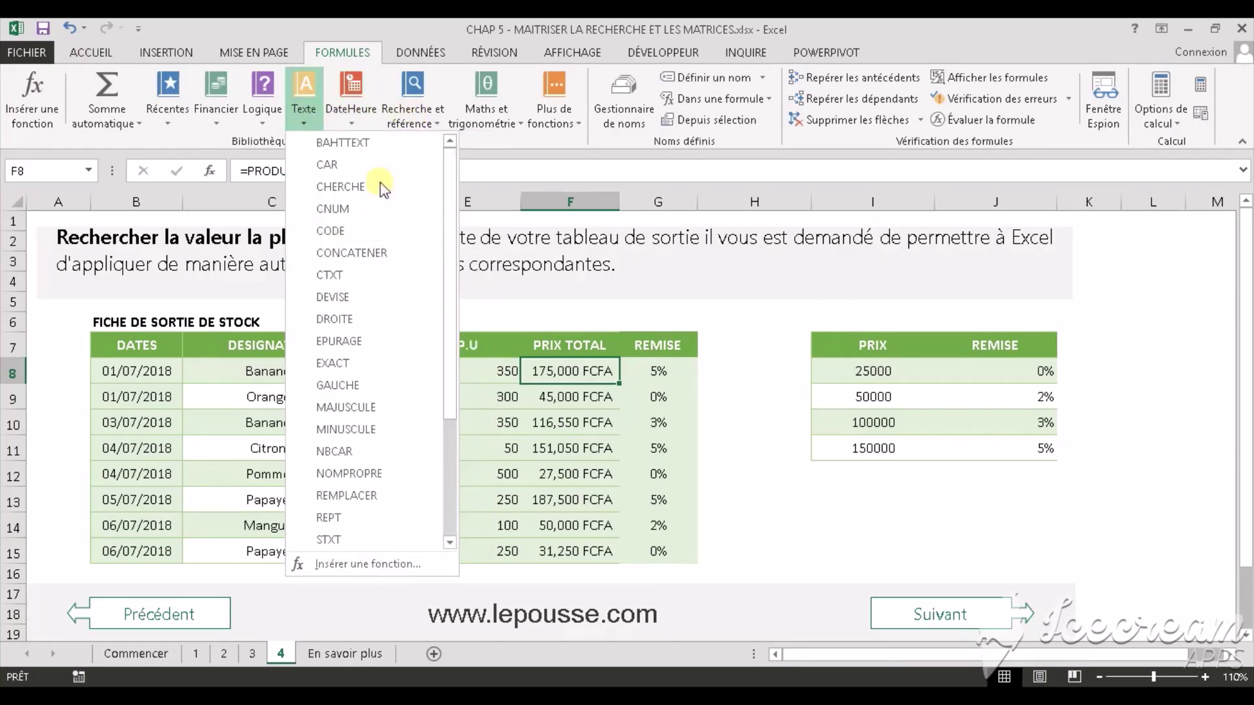
{"action": "left_click", "coordinate": [412, 106]}
{"action": "left_click", "coordinate": [419, 89]}
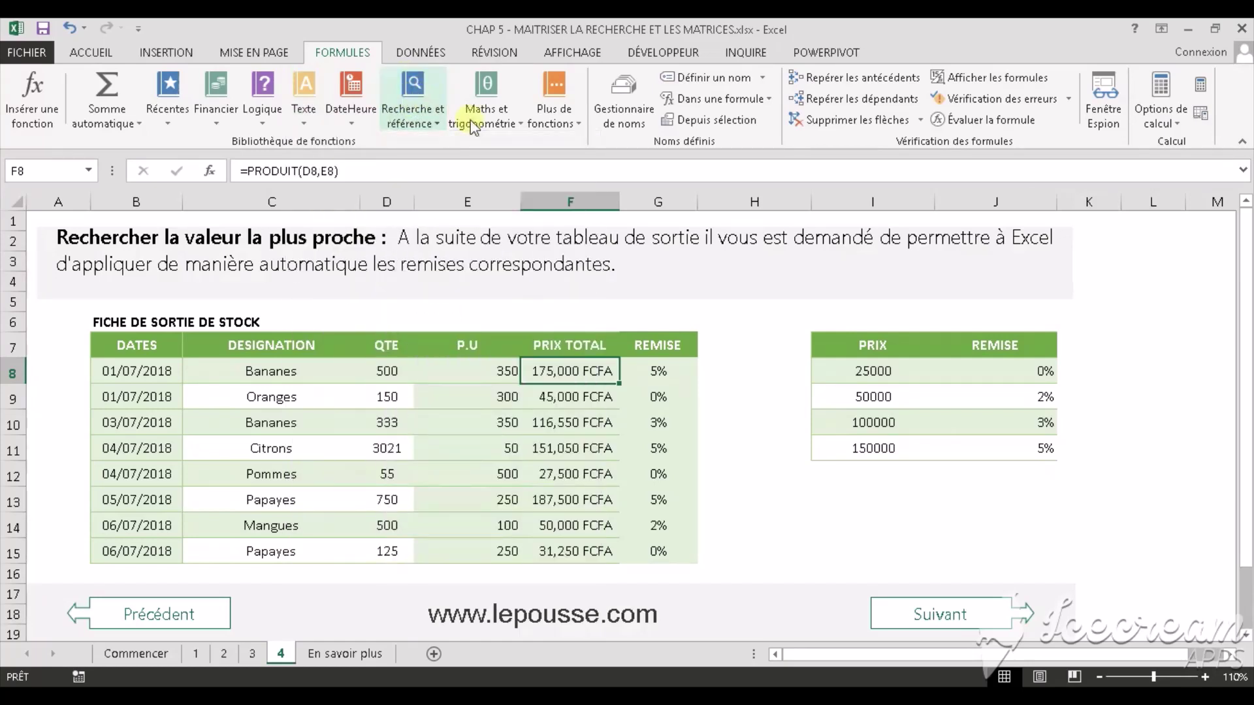
{"action": "left_click", "coordinate": [748, 456]}
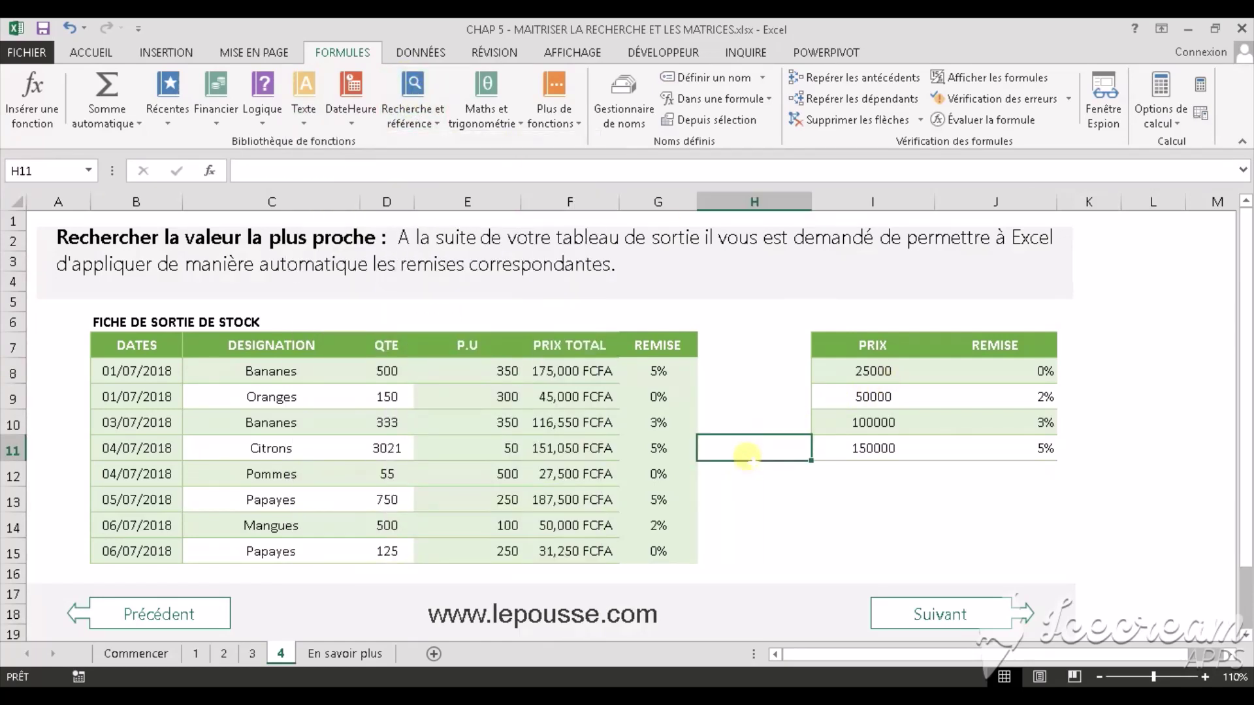